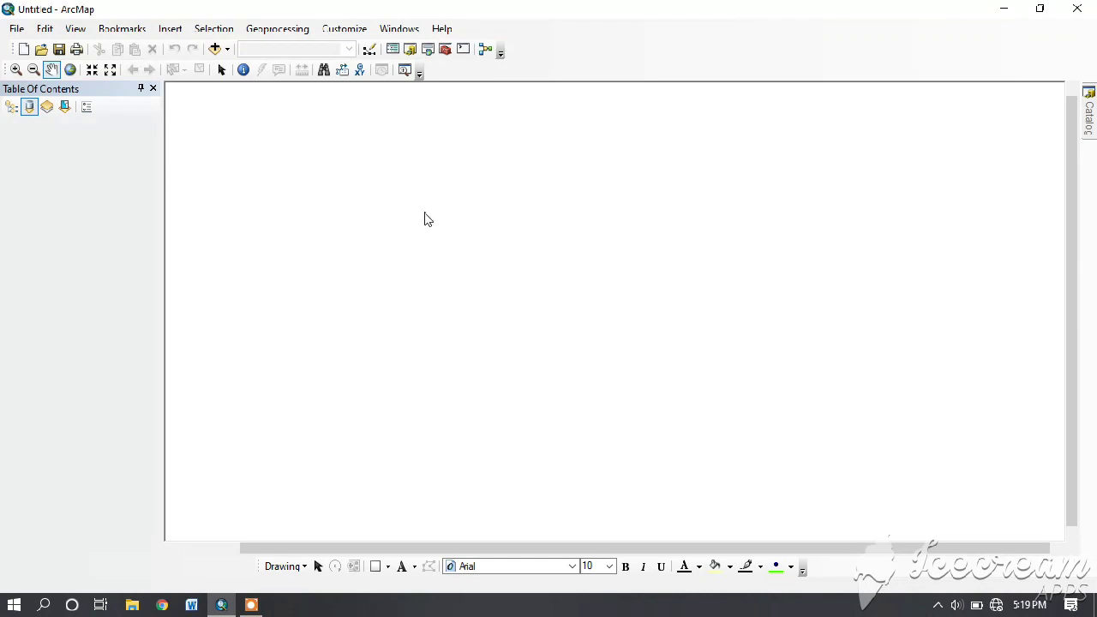
- Add the Lamahi_Municipality44.shp shapefile from the Shapefiles folder in E:\GIS Training\Day 3\Day_3_Map to the map
click(215, 49)
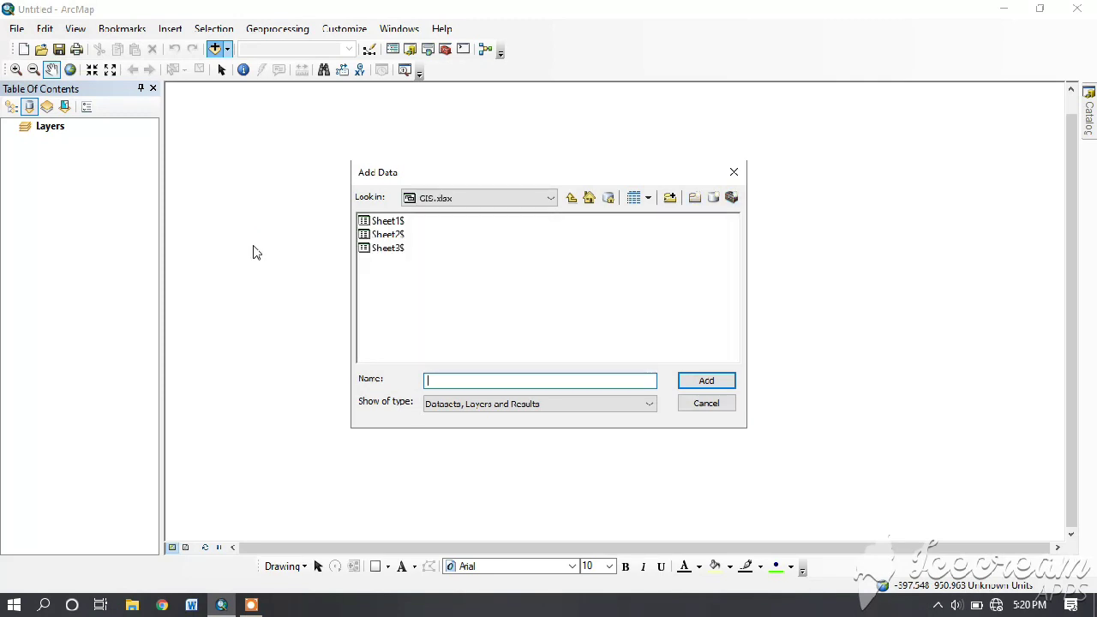
click(478, 200)
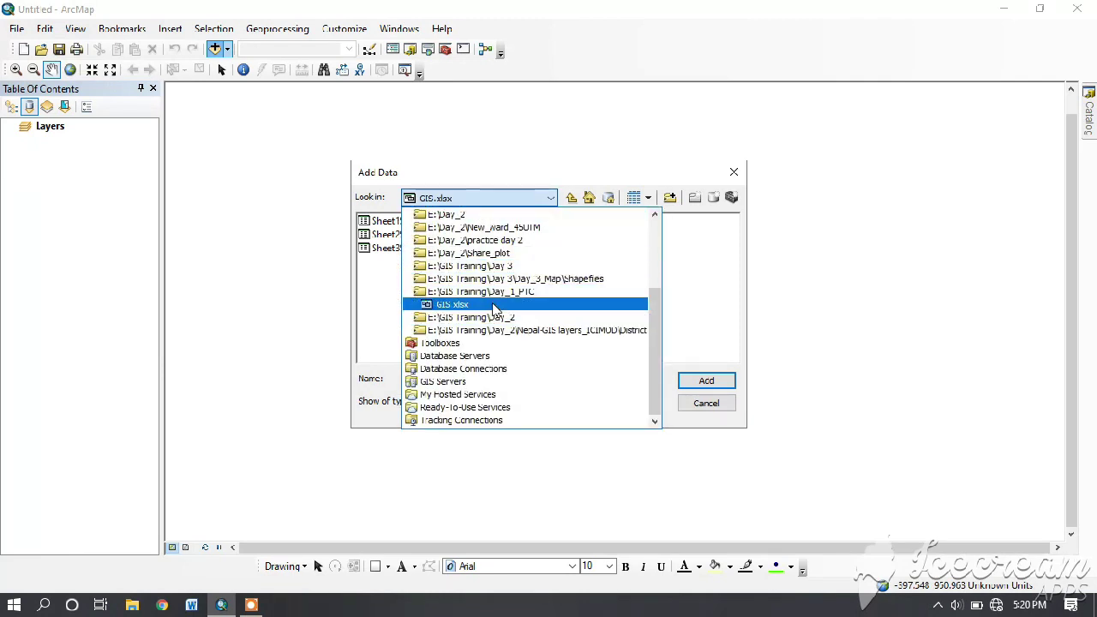
click(495, 265)
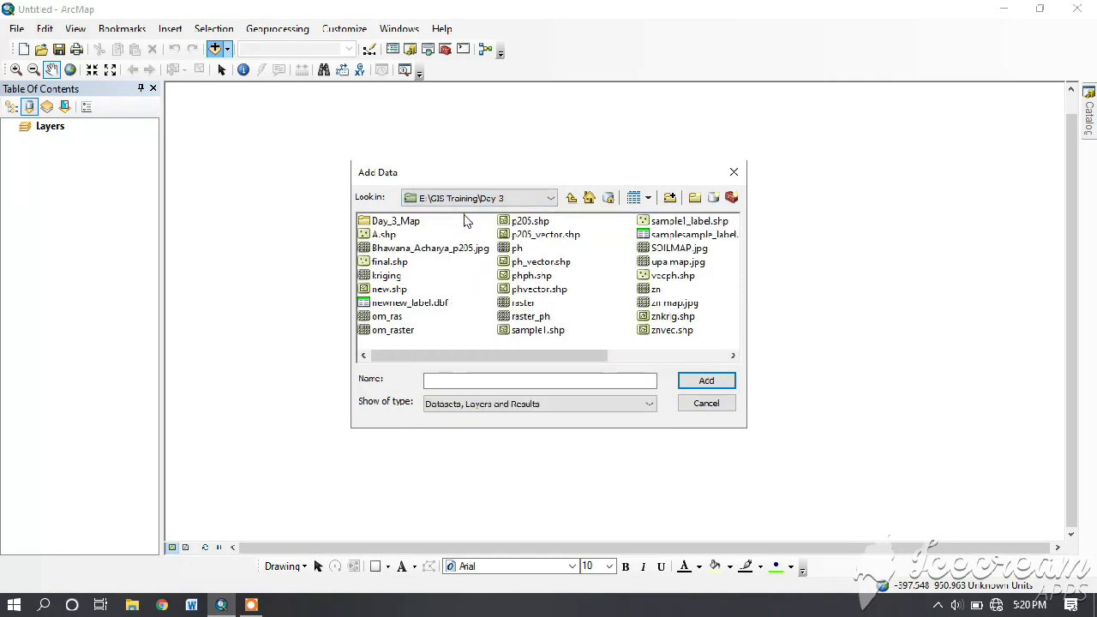
double_click(396, 221)
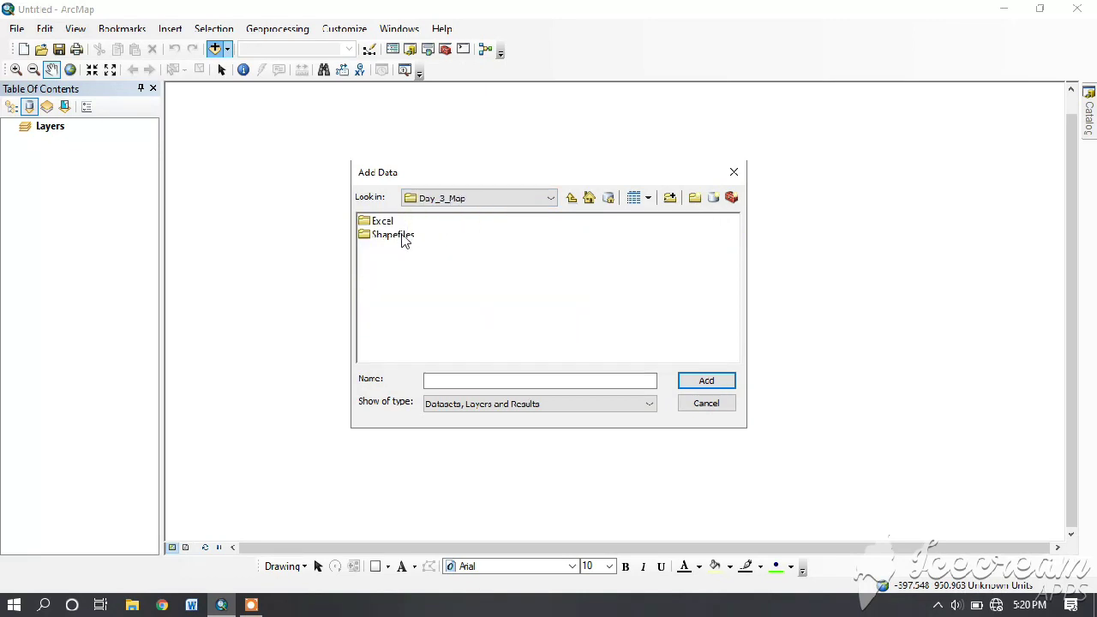
double_click(392, 234)
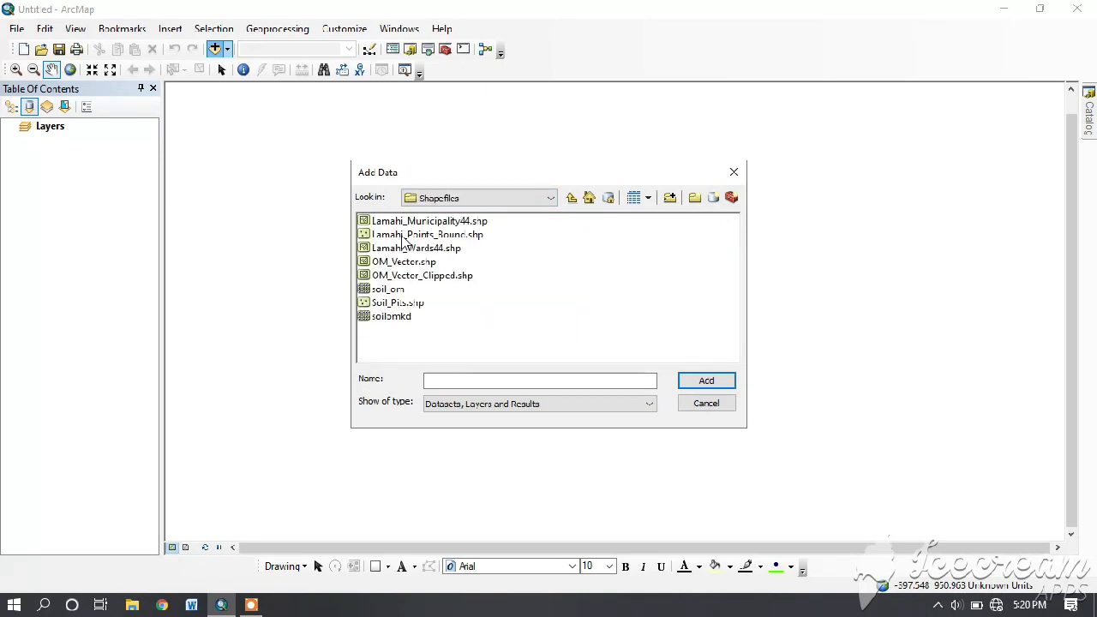
click(462, 221)
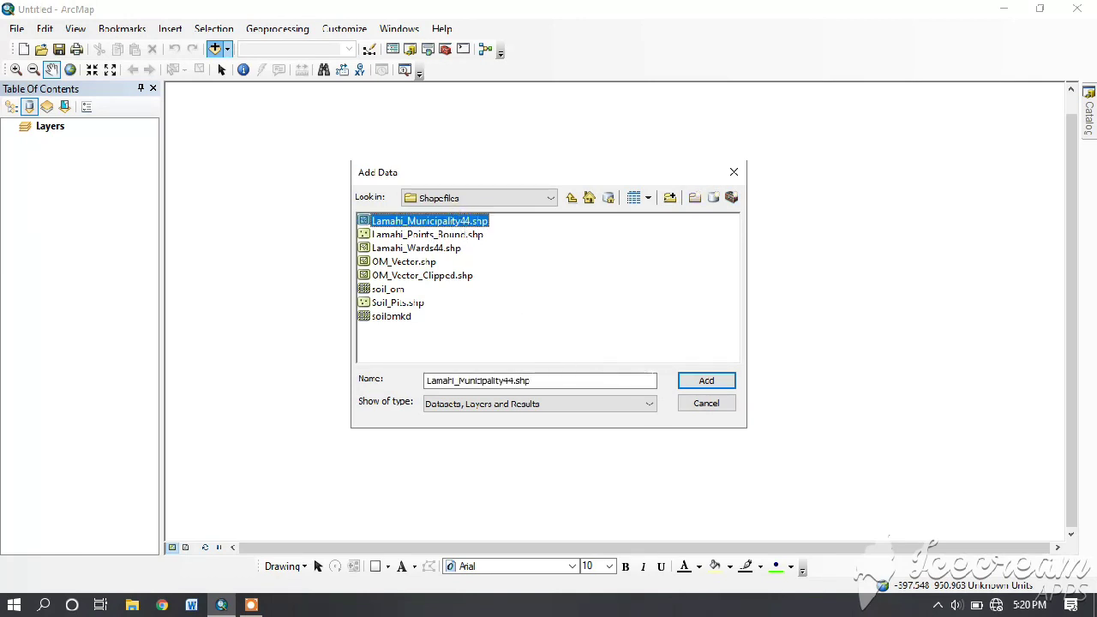
click(693, 380)
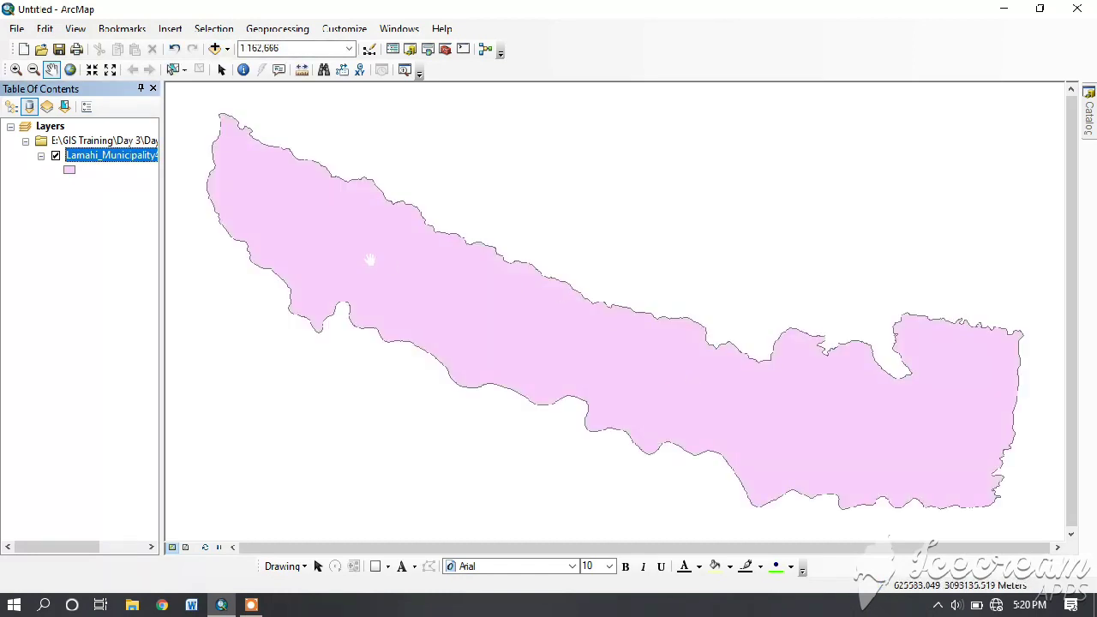
- Change the municipality layer's symbol to Hollow so that only its boundary outline is drawn
click(69, 171)
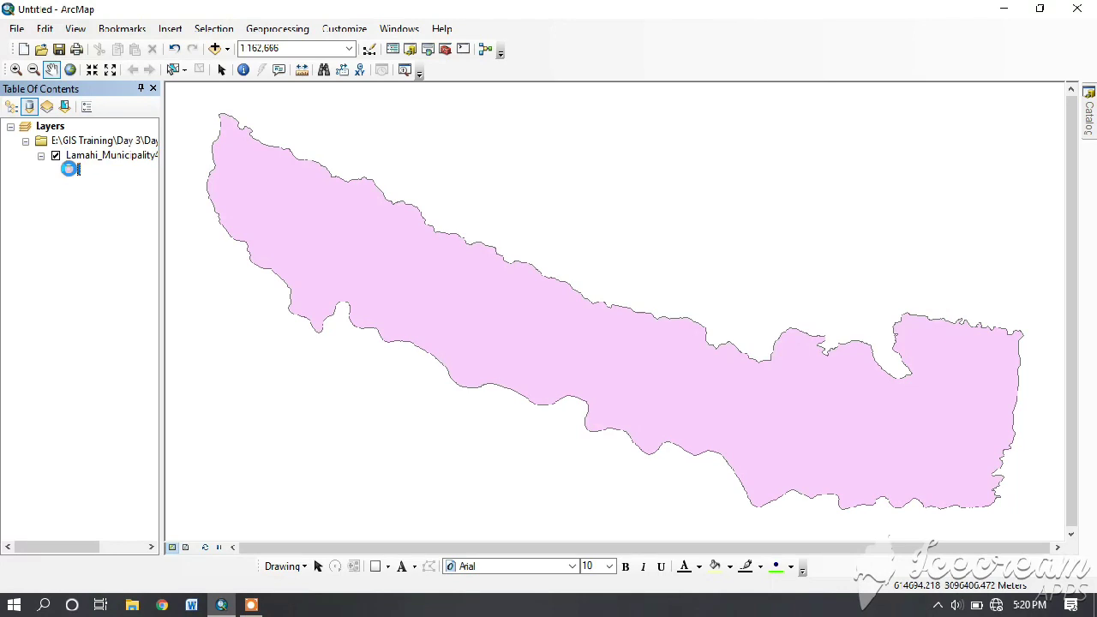
click(381, 287)
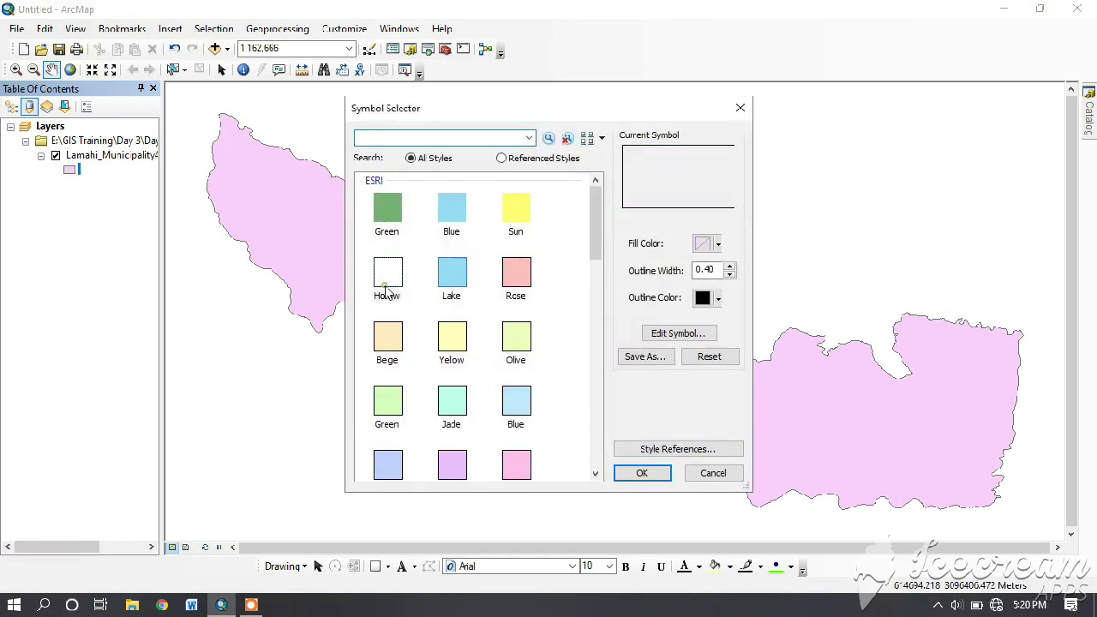
click(642, 474)
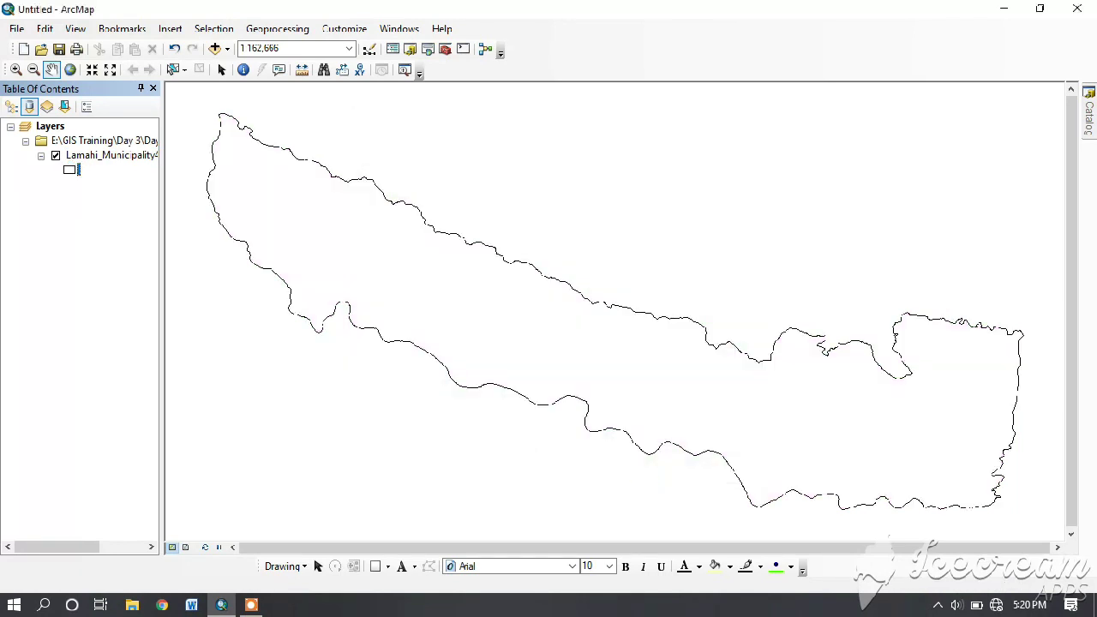
- Add the Soil_Pits.shp point shapefile from the same Shapefiles folder to the map
click(213, 50)
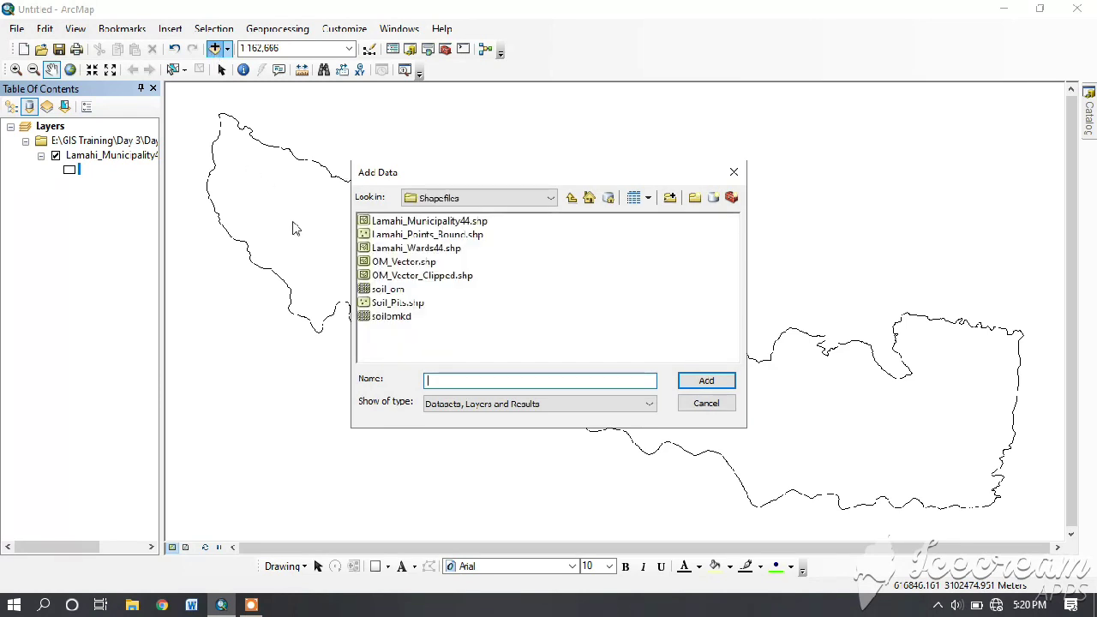
click(403, 305)
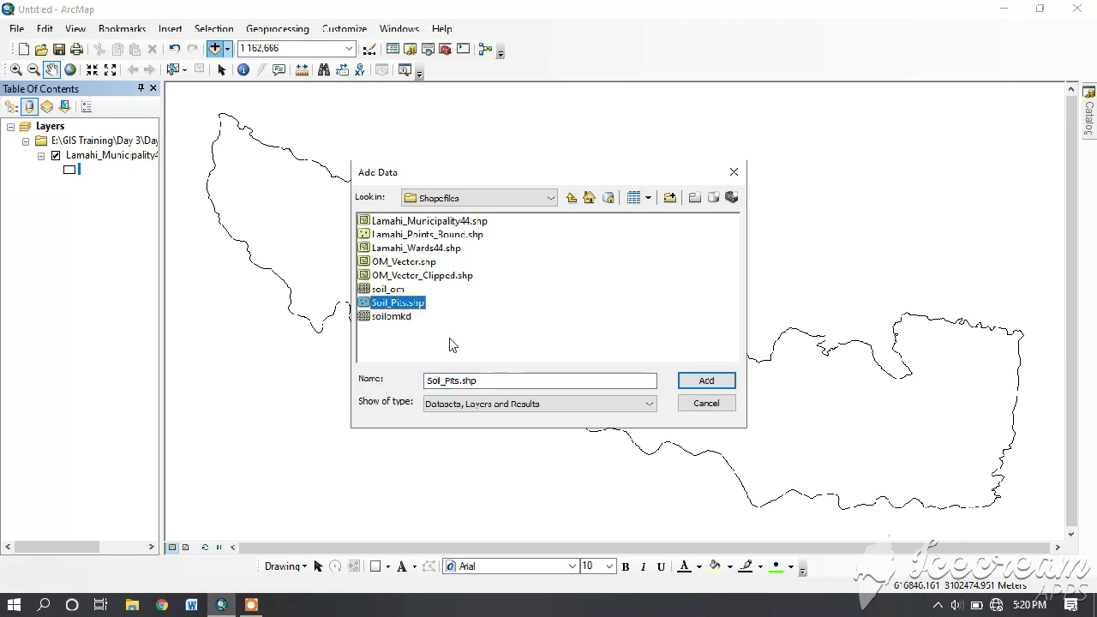
click(694, 383)
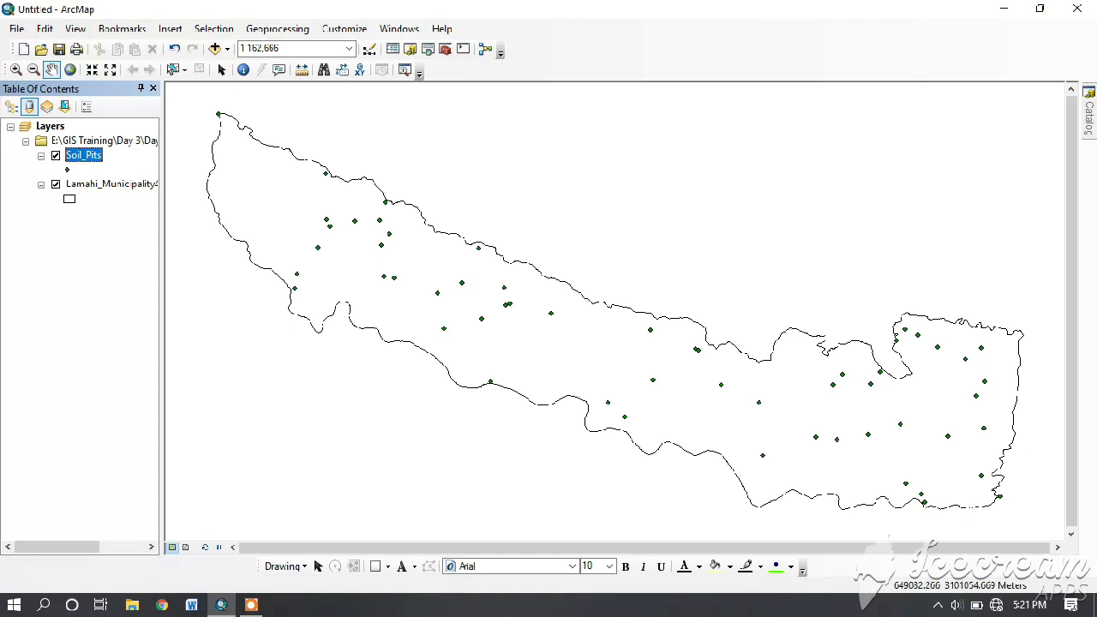
- Enable the Geostatistical Analyst tools and start the Geostatistical Wizard
right_click(779, 58)
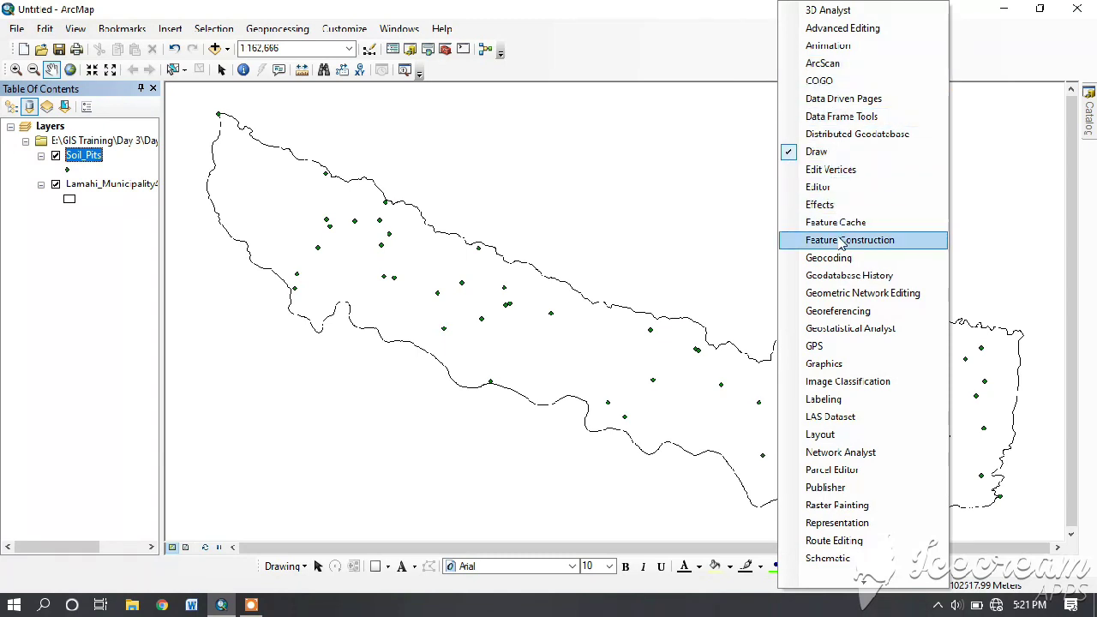
click(848, 330)
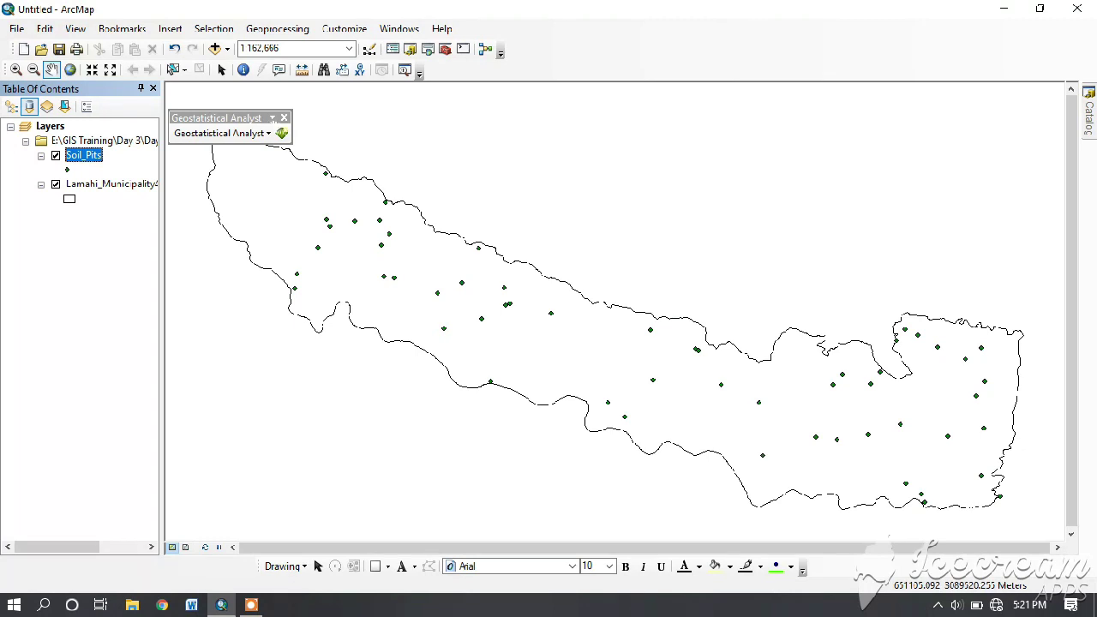
click(269, 134)
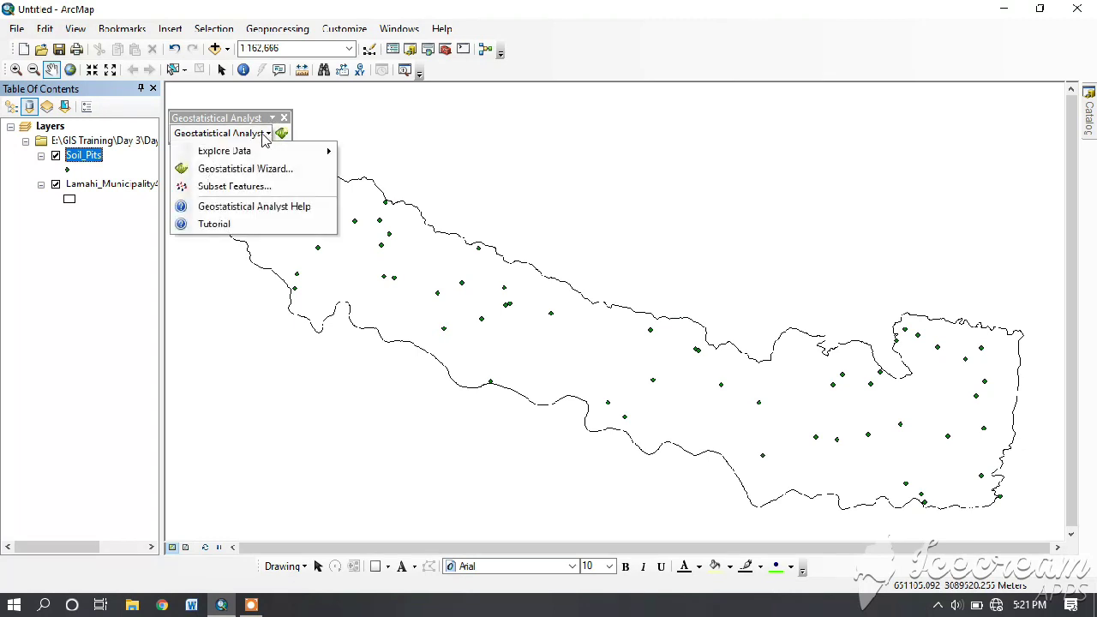
click(262, 170)
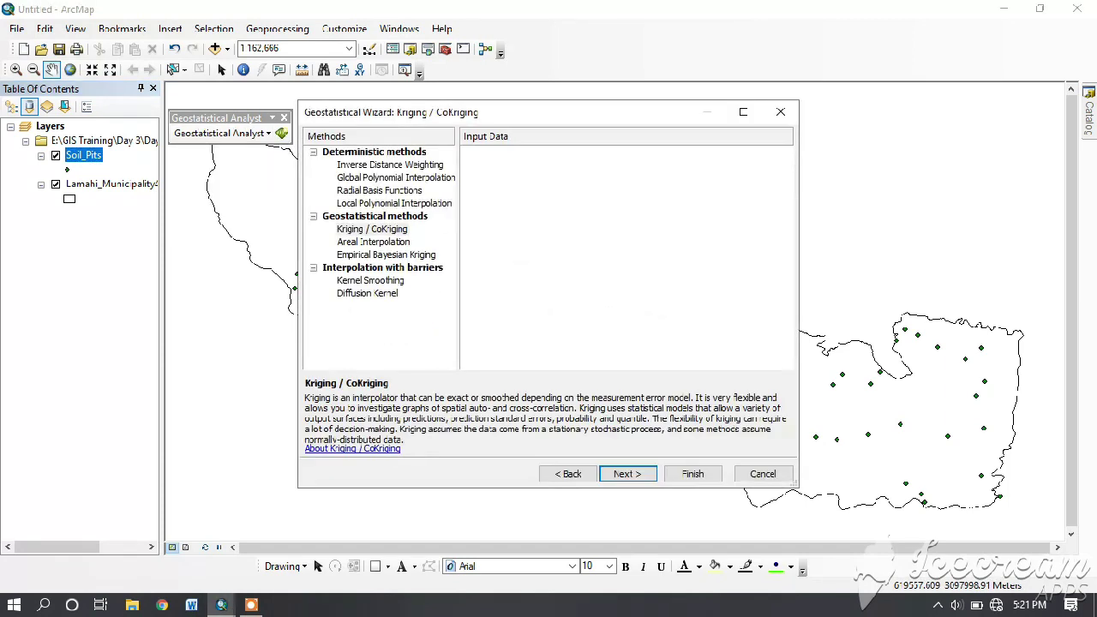
- Choose the Kriging / CoKriging method for the Soil_Pits dataset and set its data field to Zn
click(374, 231)
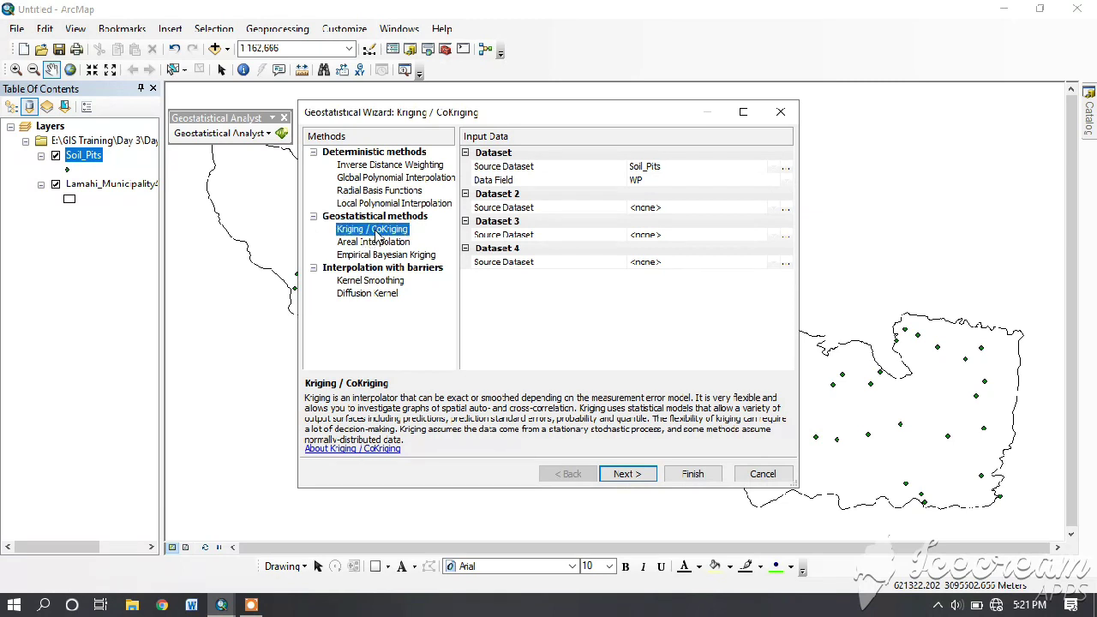
click(699, 180)
click(734, 180)
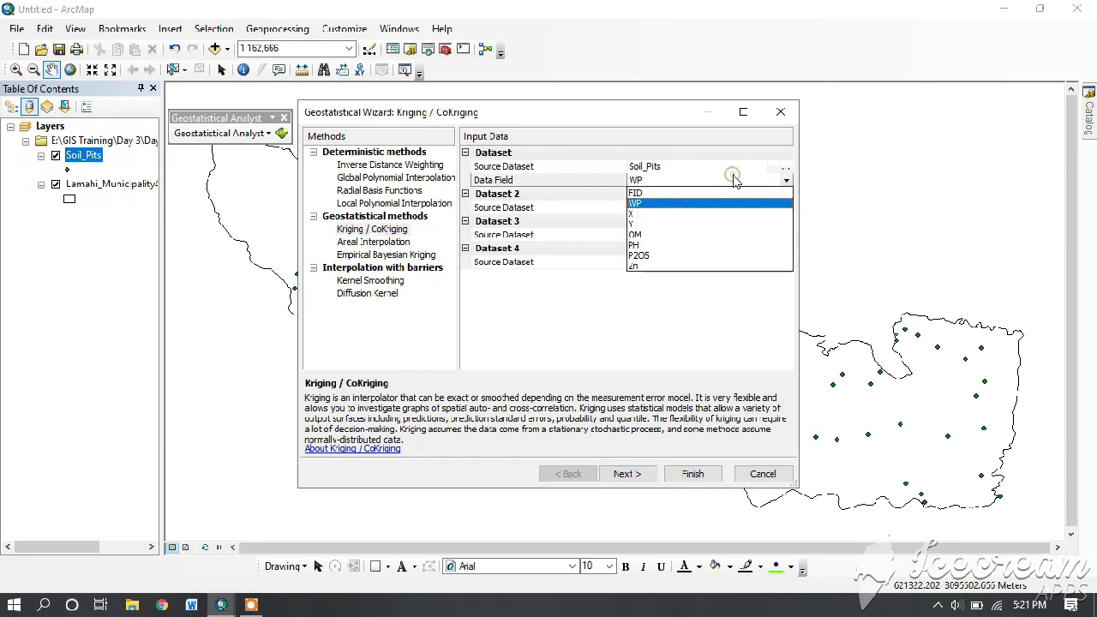
click(636, 247)
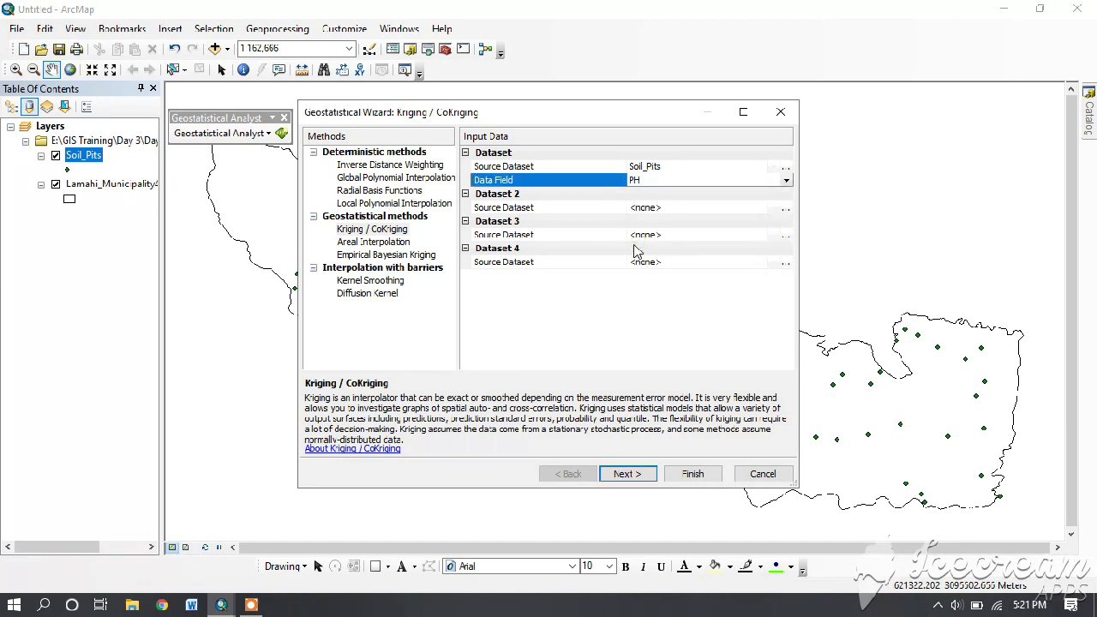
click(702, 181)
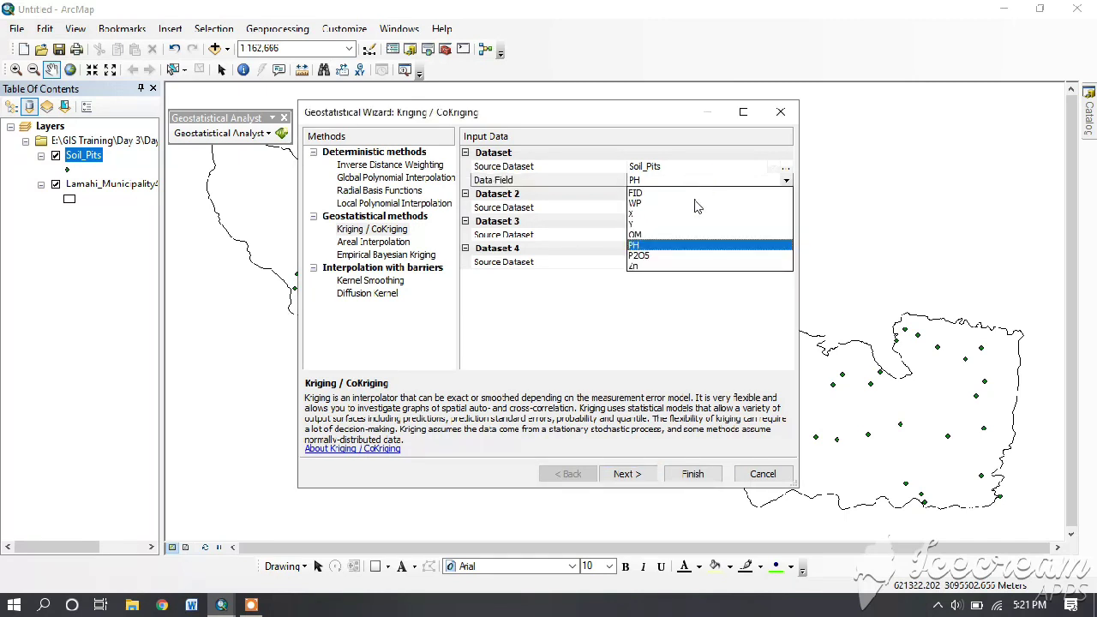
click(638, 266)
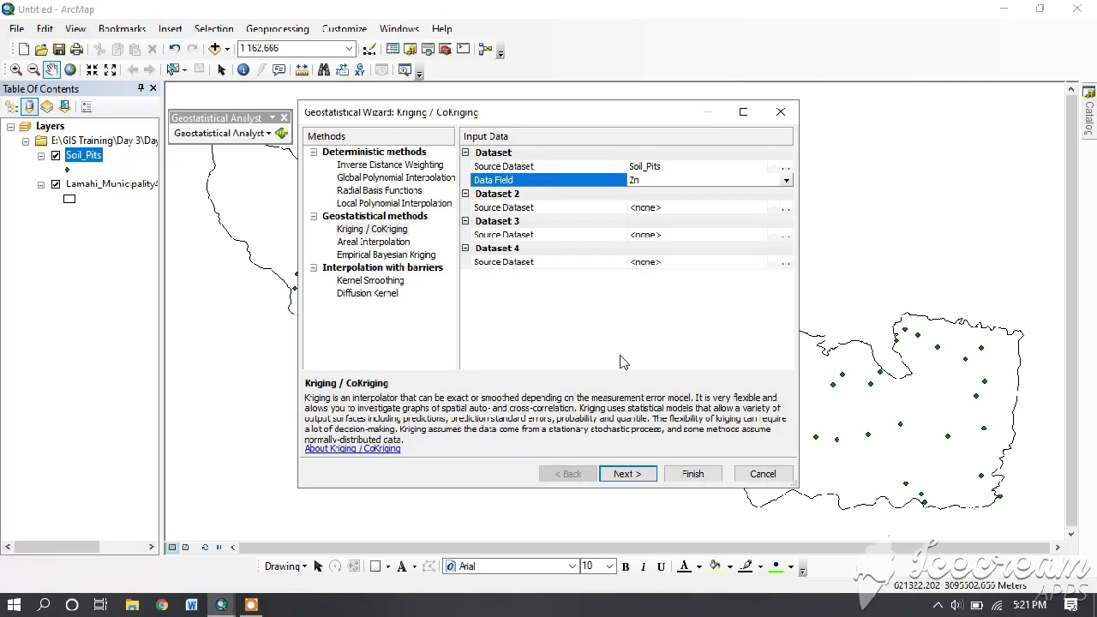
click(628, 478)
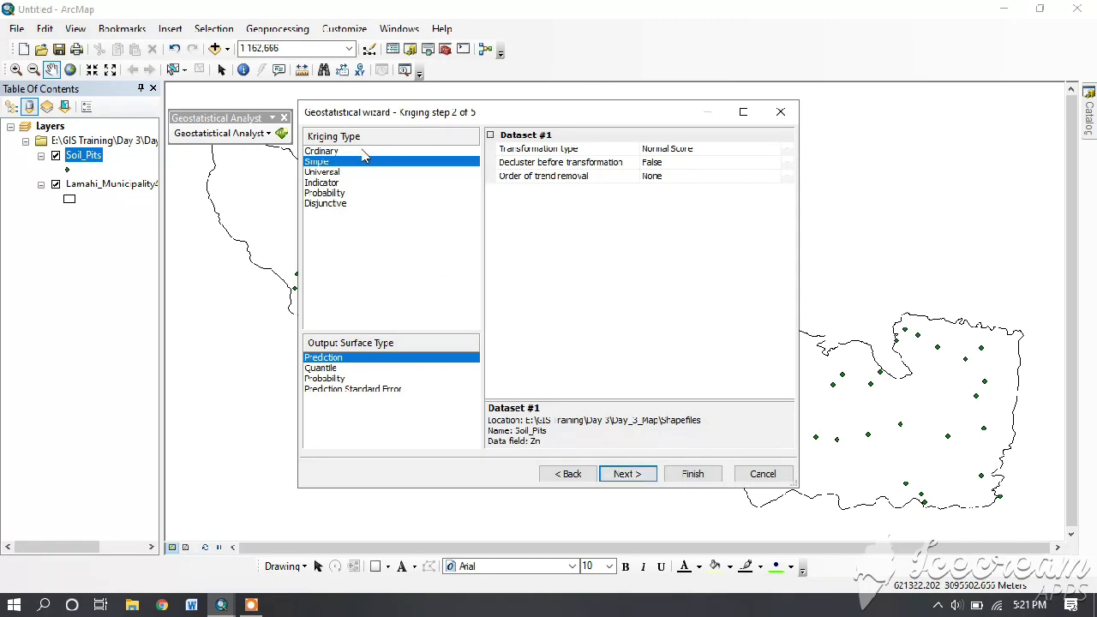
- Generate an Ordinary kriging prediction surface, keeping the default semivariogram and search neighborhood settings, and accept the method report
click(363, 151)
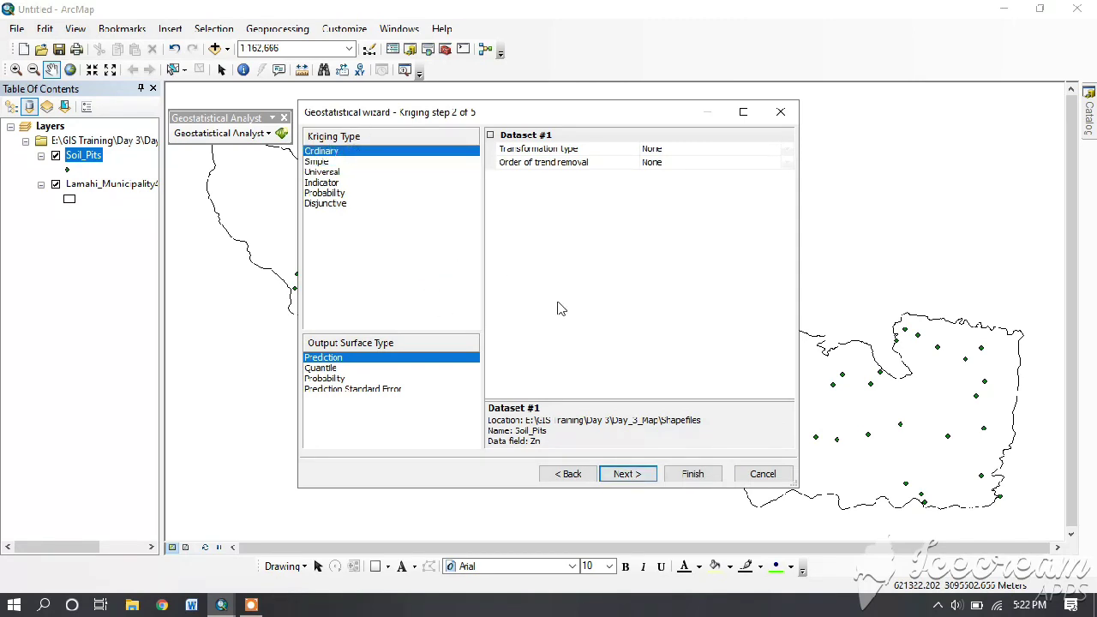
click(622, 474)
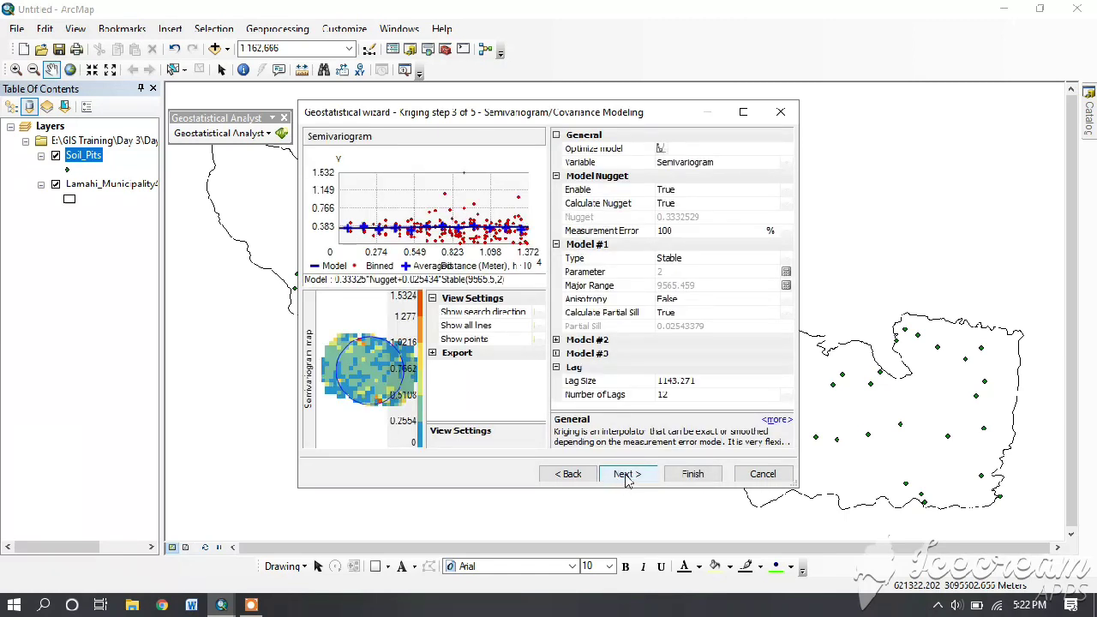
click(627, 478)
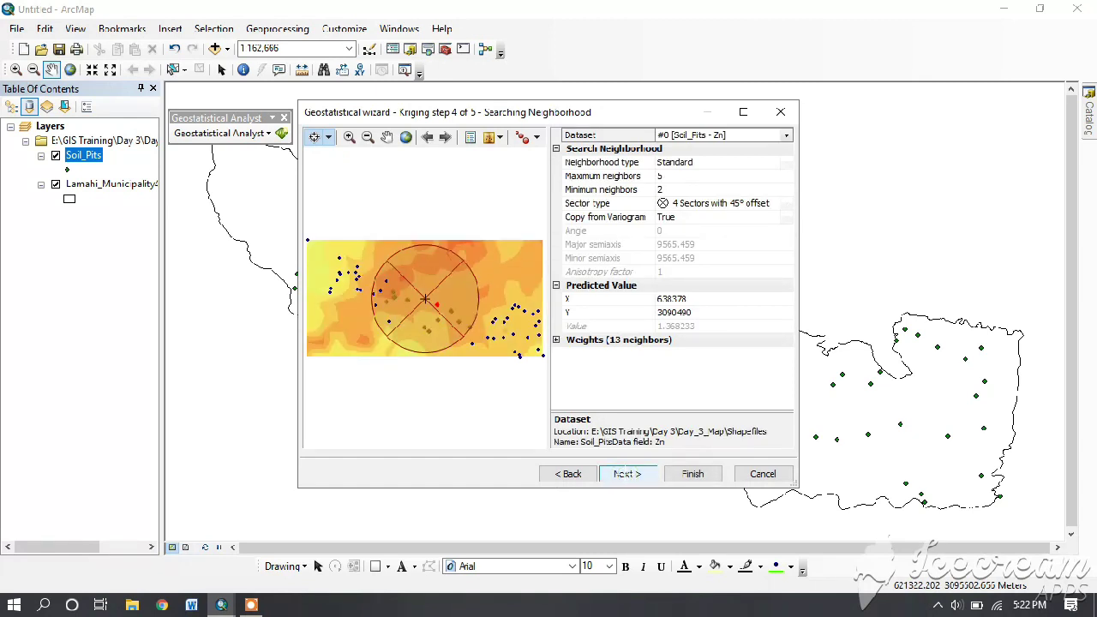
click(627, 473)
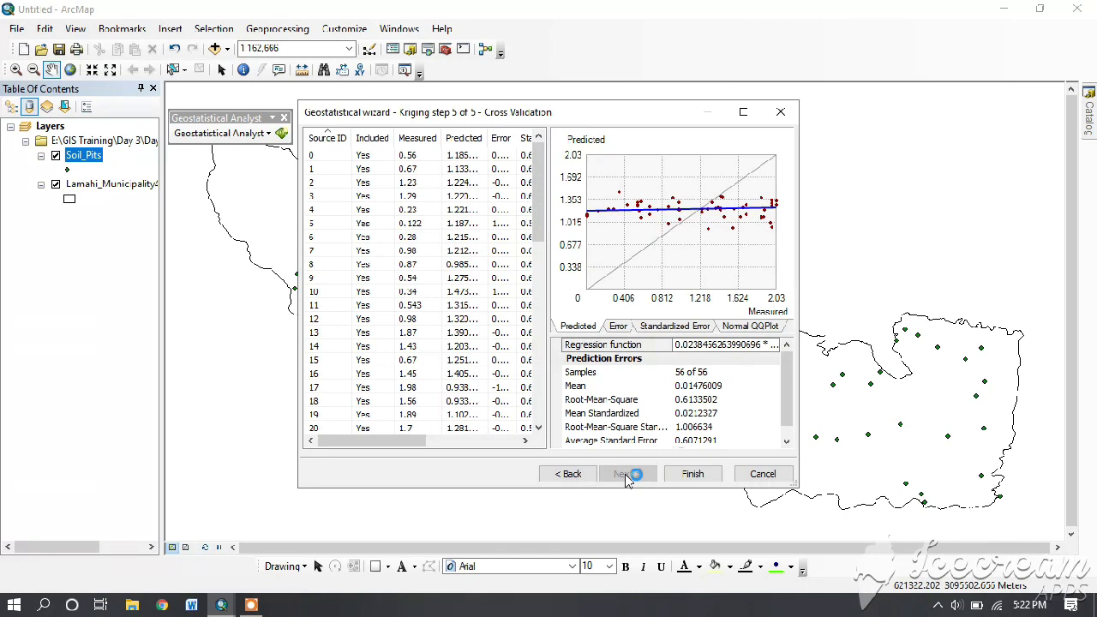
click(686, 477)
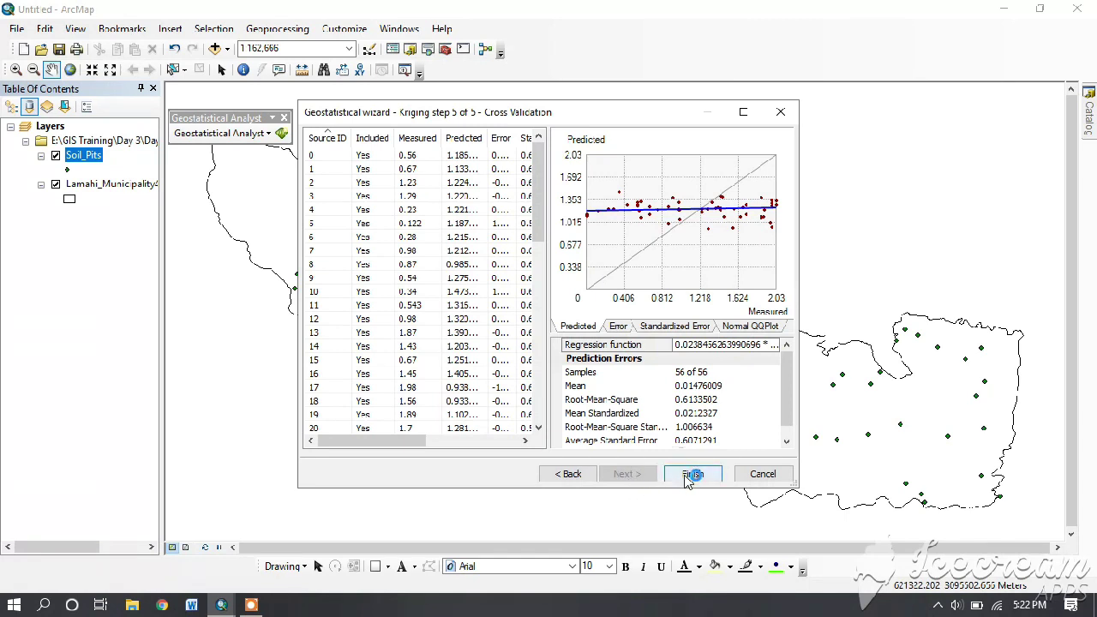
click(686, 477)
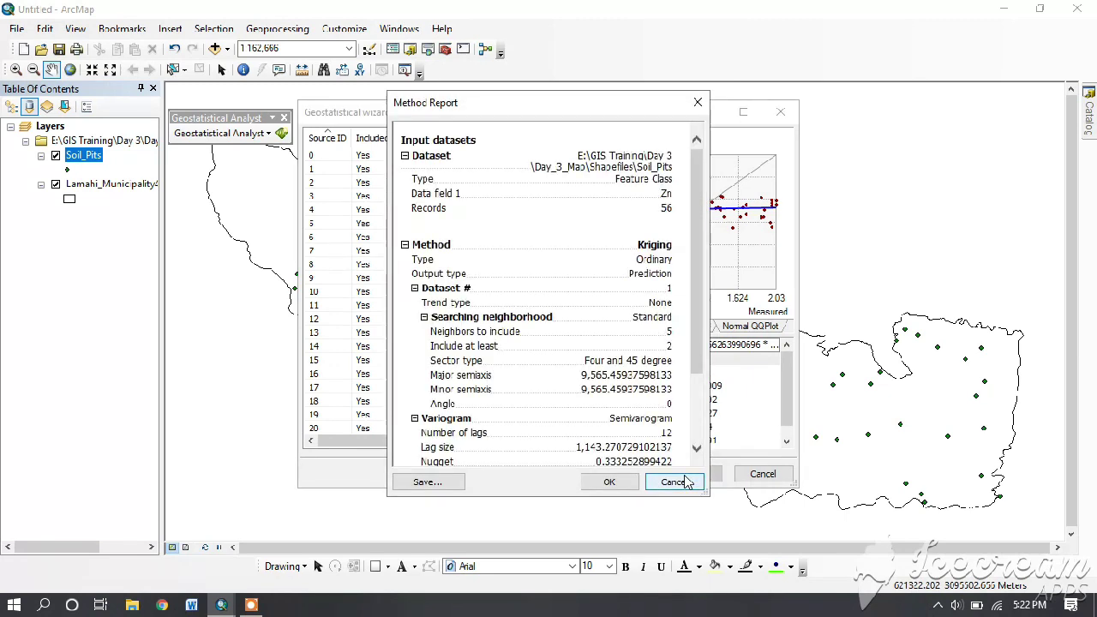
click(610, 482)
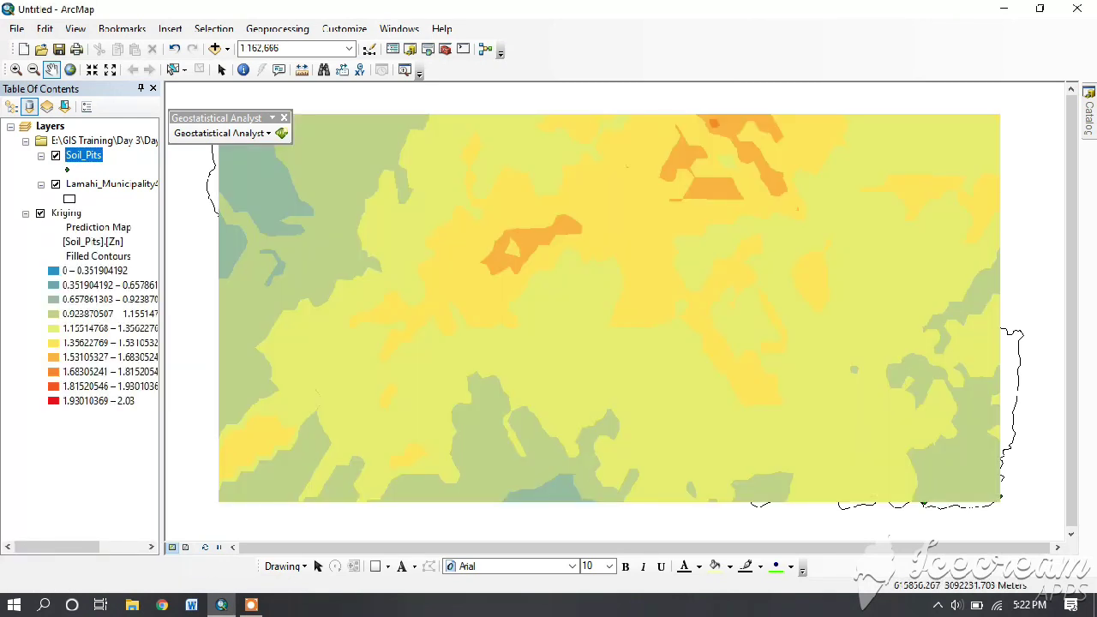
- List the layers by drawing order and move Lamahi_Municipality44 above the Kriging layer
click(101, 190)
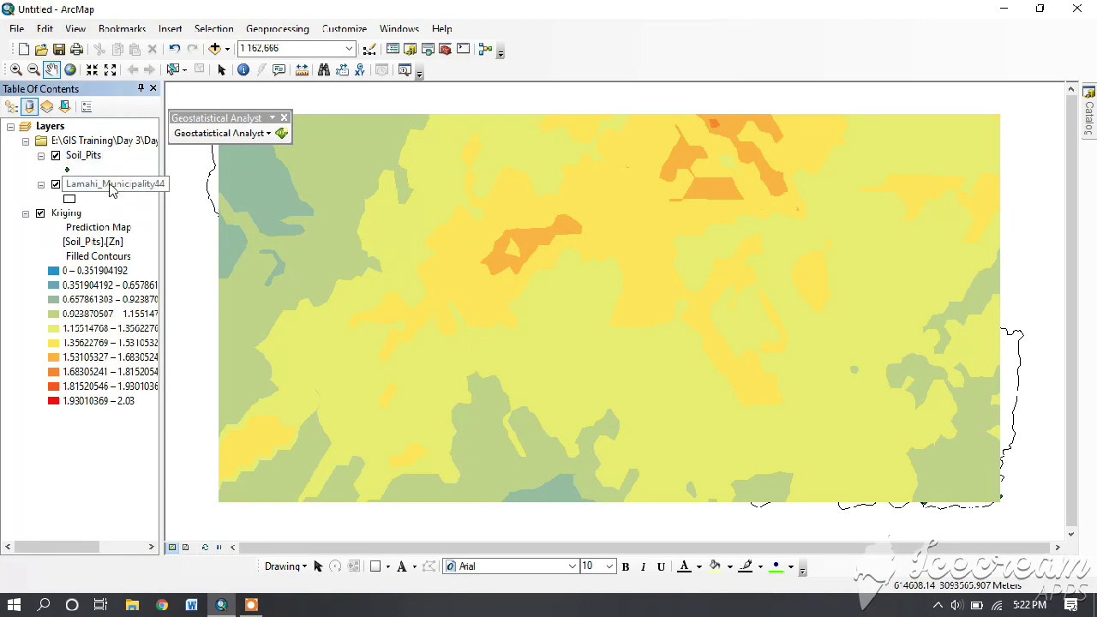
click(11, 106)
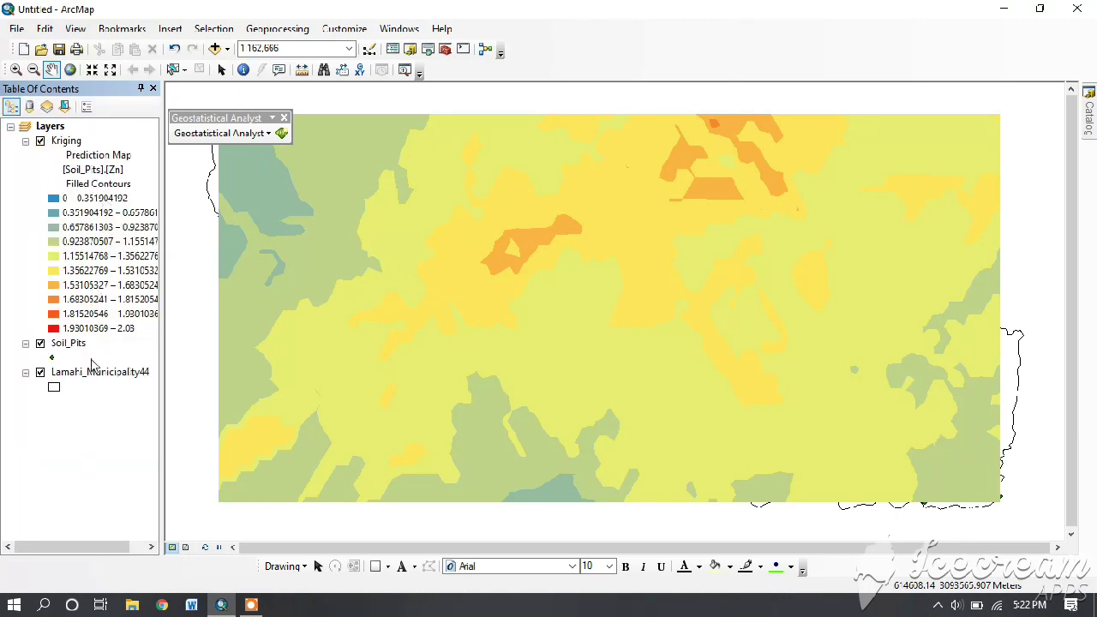
drag(104, 377, 103, 341)
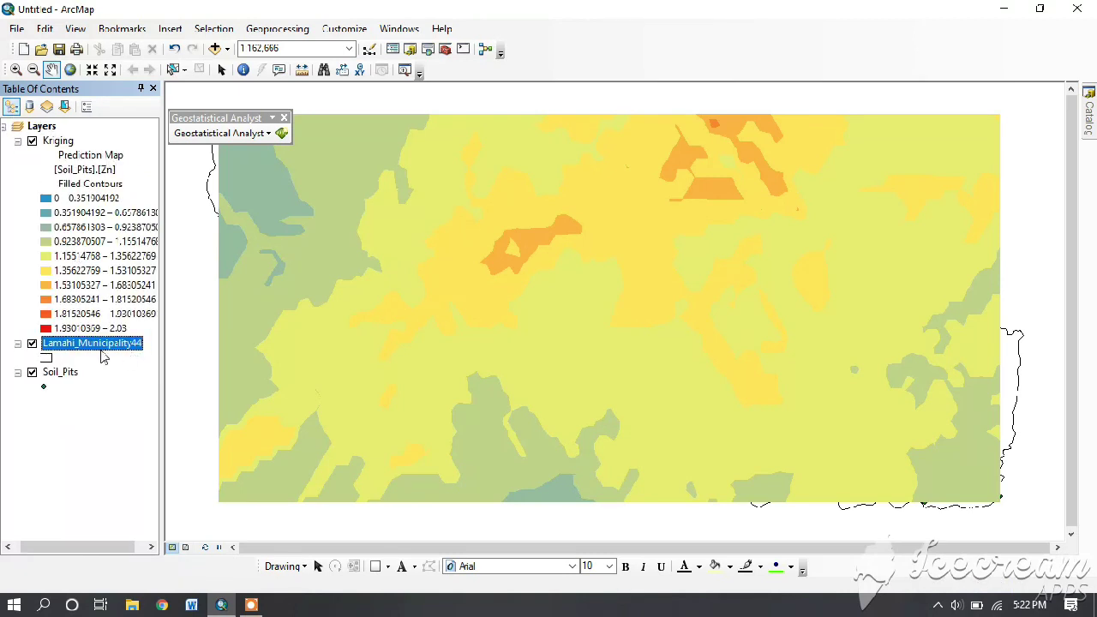
drag(92, 343, 86, 127)
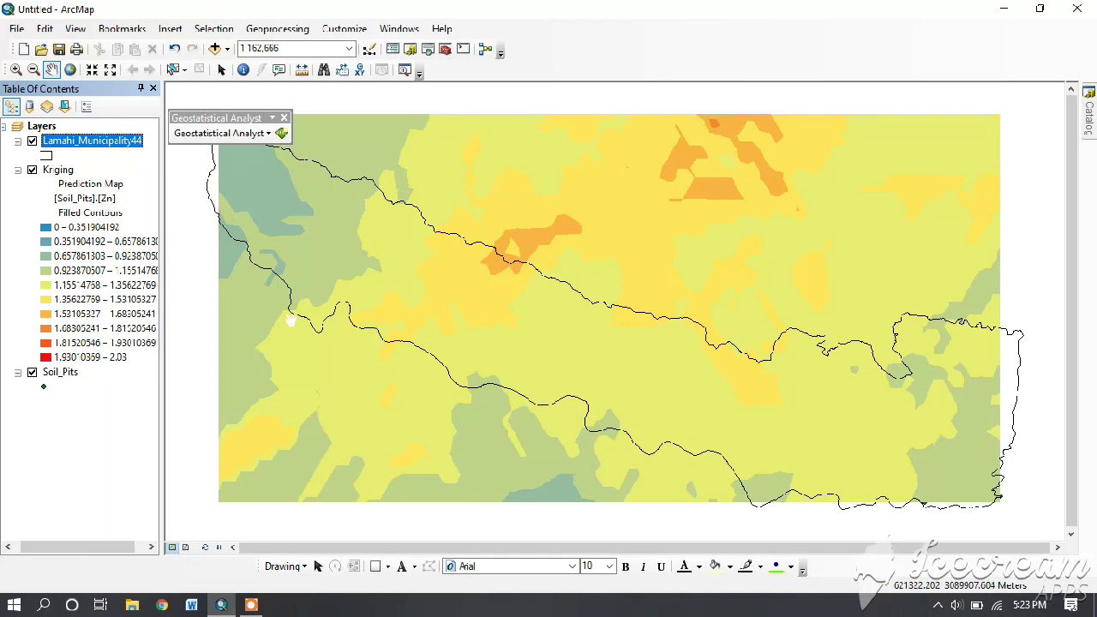
- Start exporting the Kriging layer to vector contours, setting the classification to EQUAL_INTERVAL with 5 classes
click(59, 169)
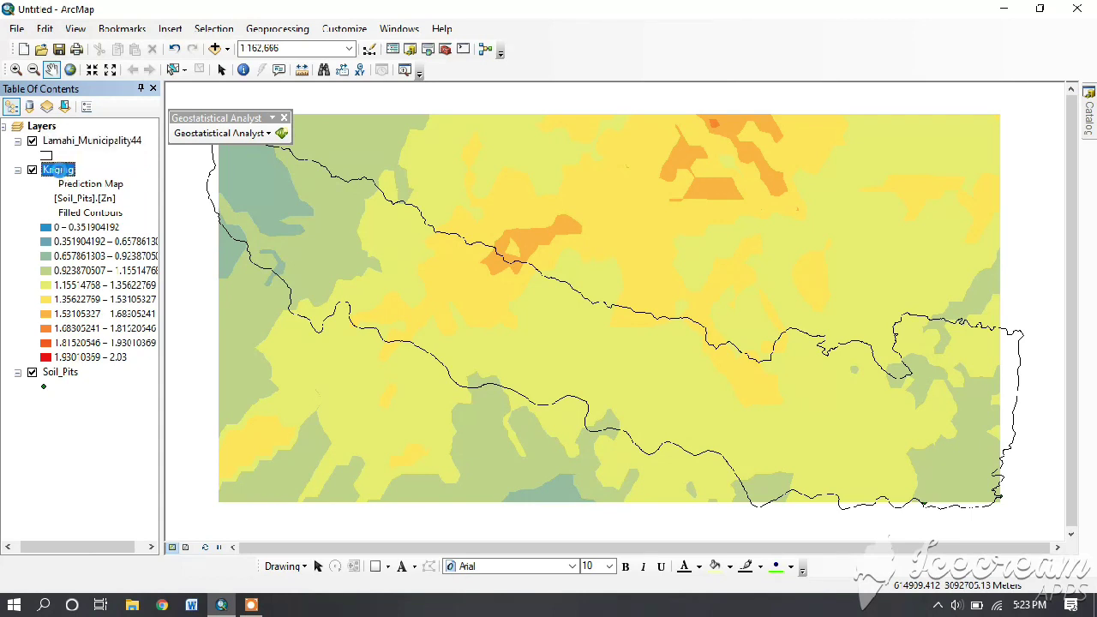
right_click(60, 171)
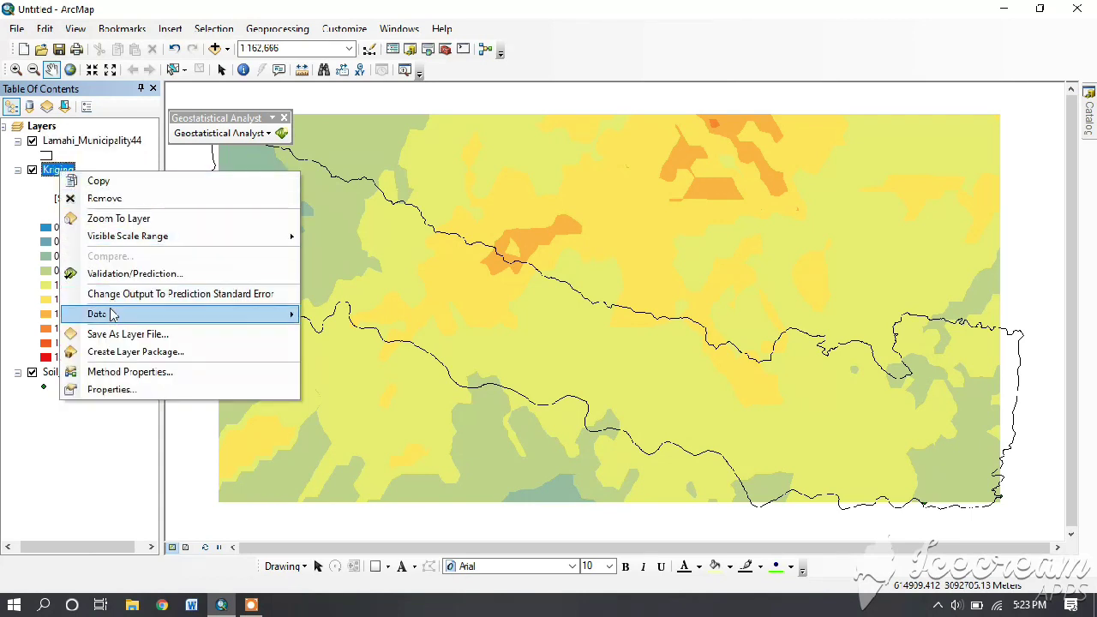
mouse_move(112, 316)
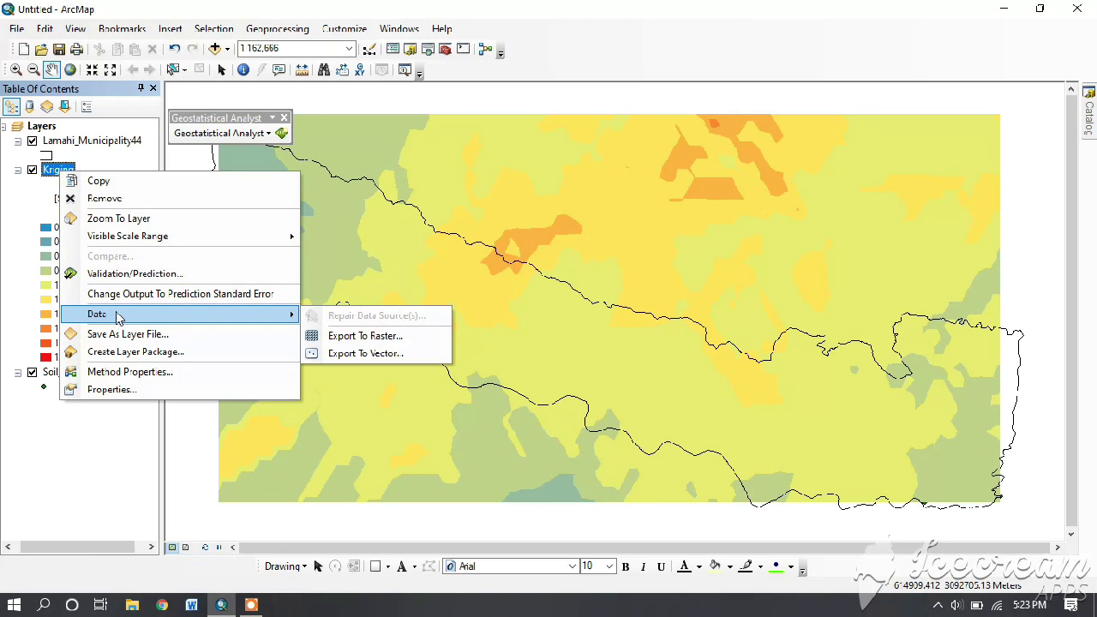
click(345, 354)
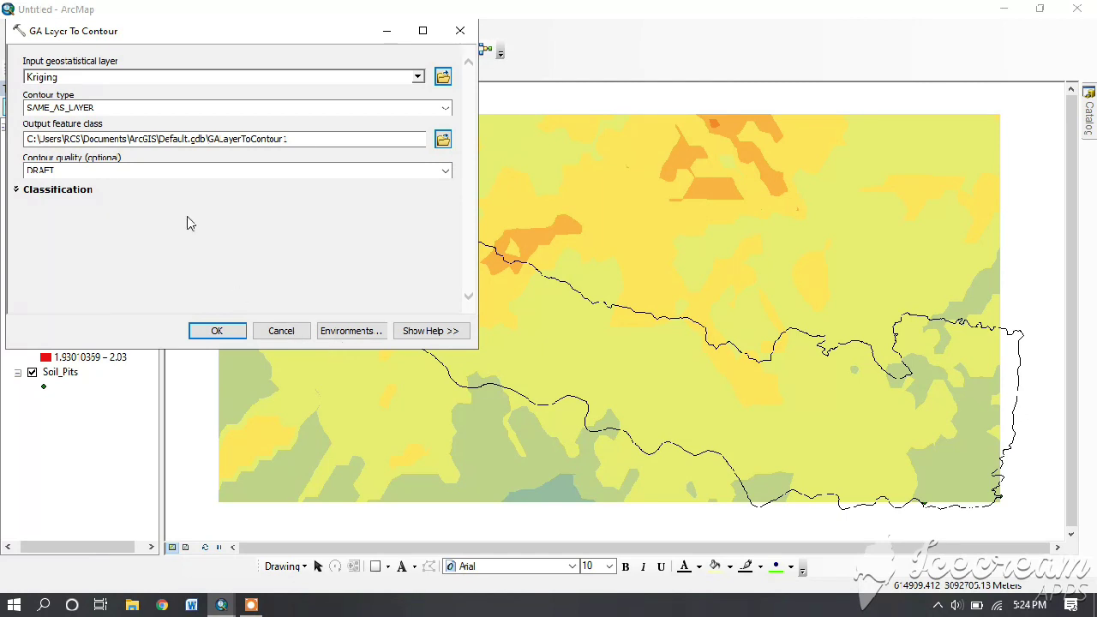
click(223, 138)
click(67, 195)
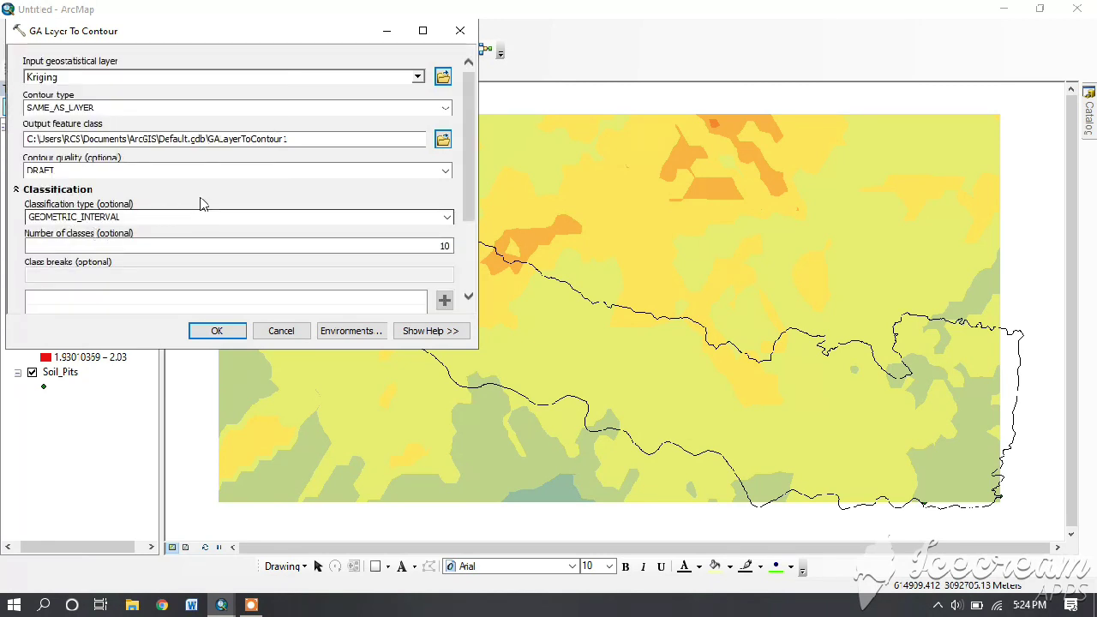
click(446, 219)
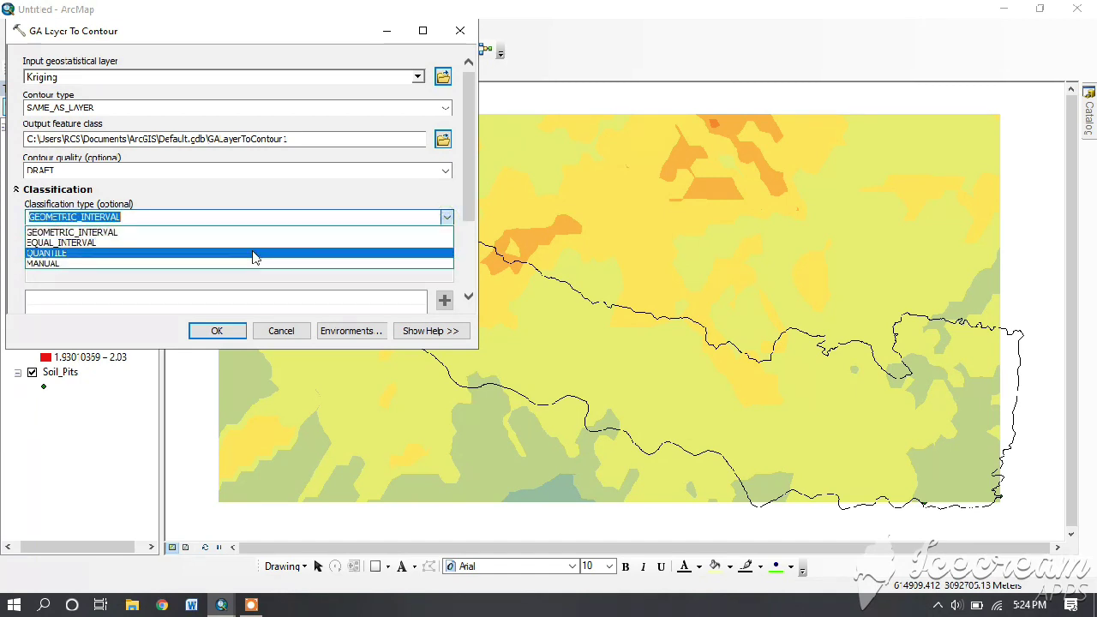
click(198, 245)
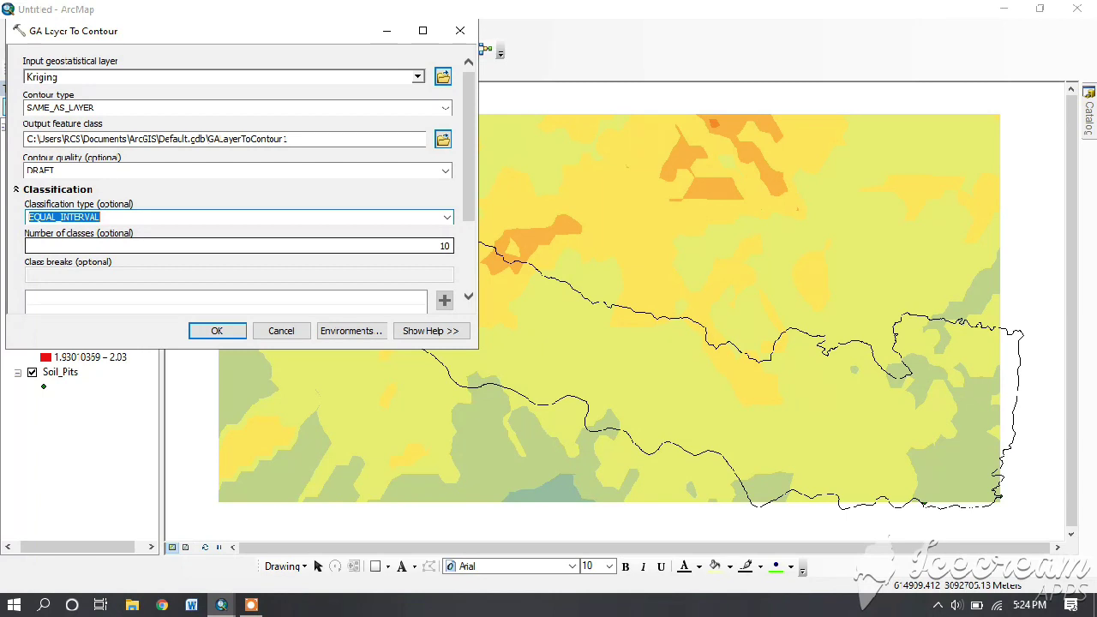
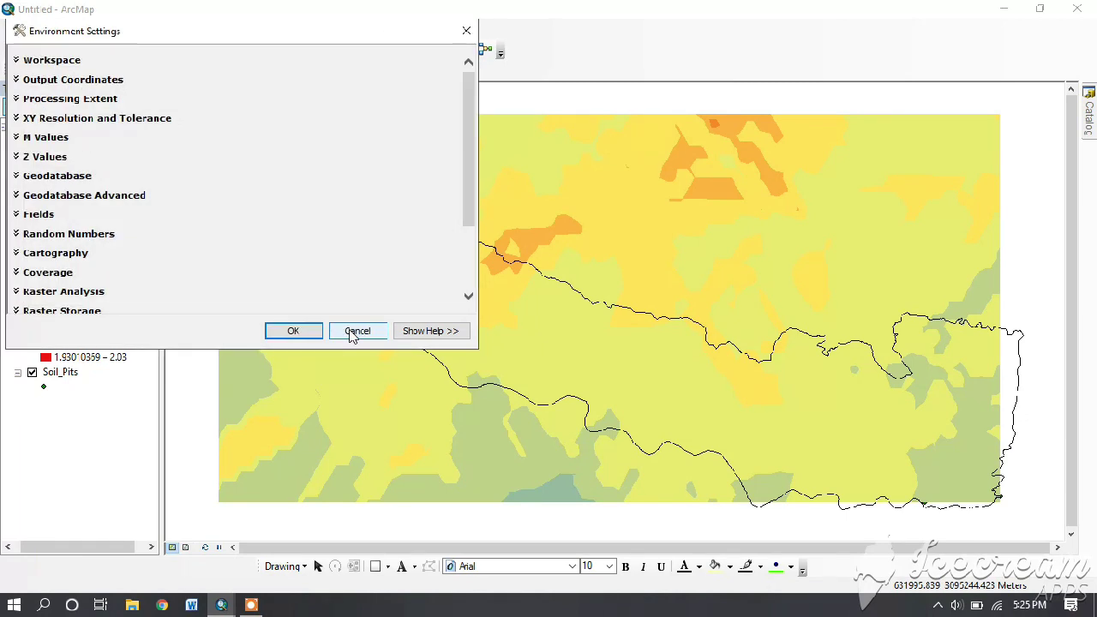
- Set the contour export's processing extent to match the Lamahi_Municipality44 layer
click(67, 100)
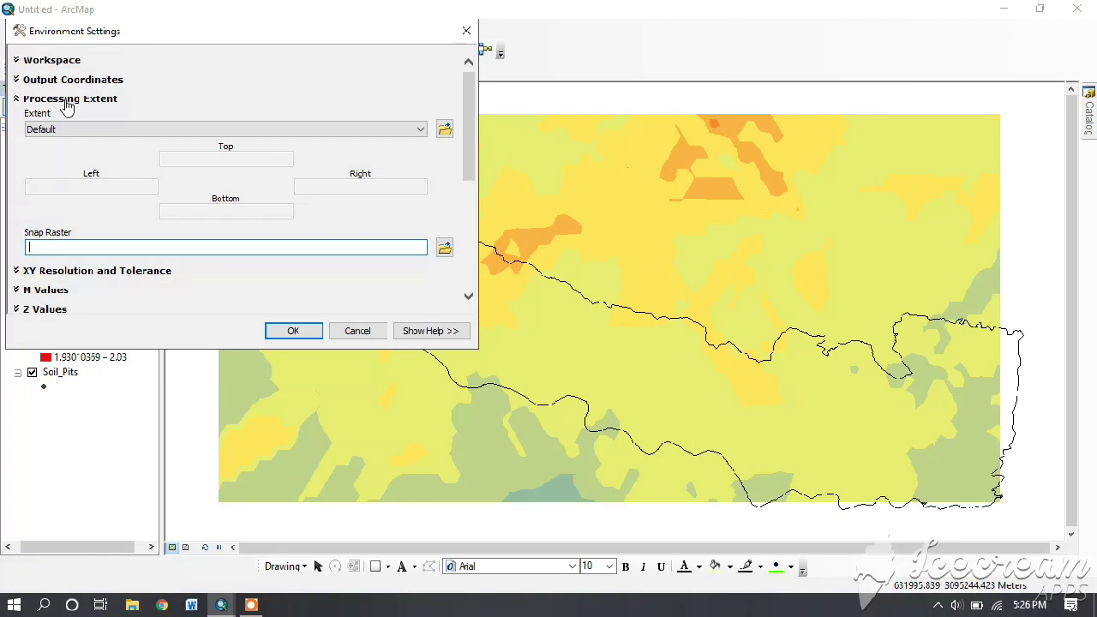
click(86, 128)
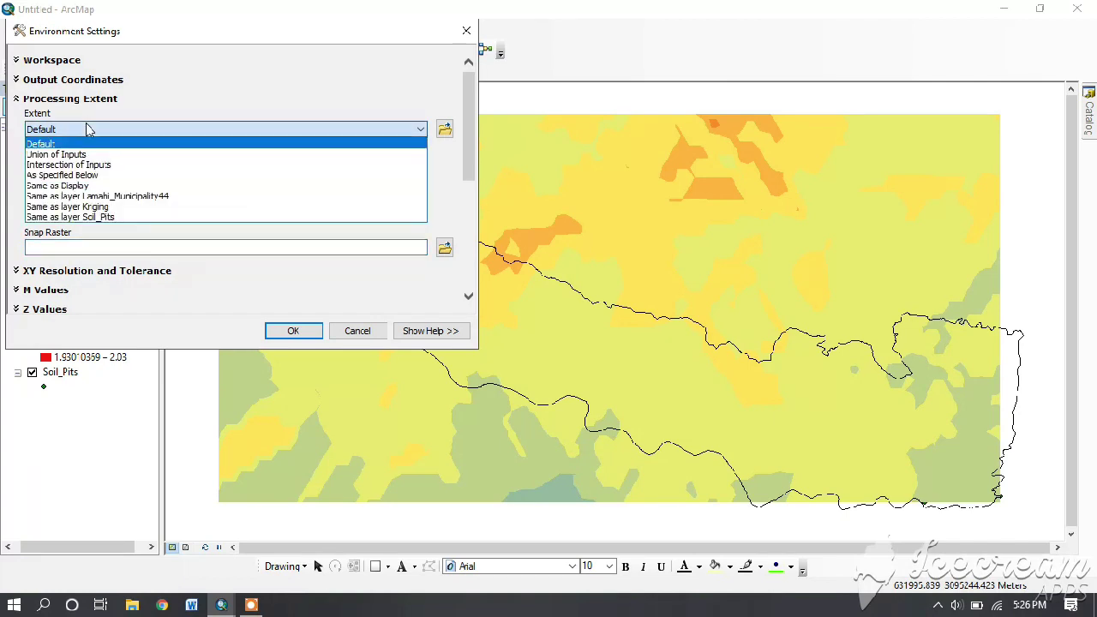
click(94, 197)
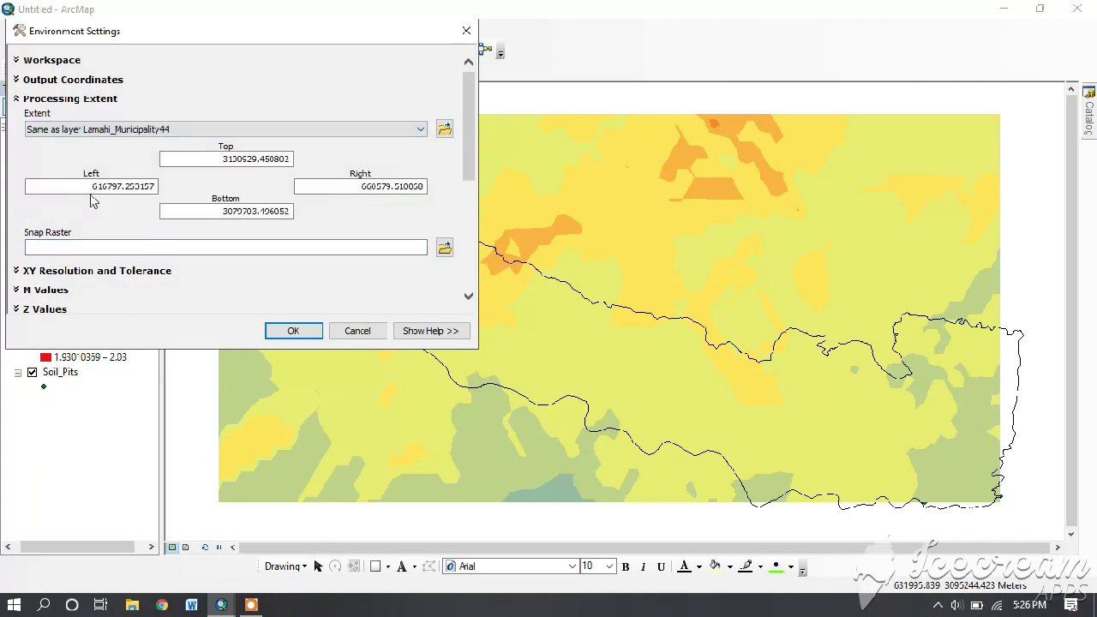
key(Down)
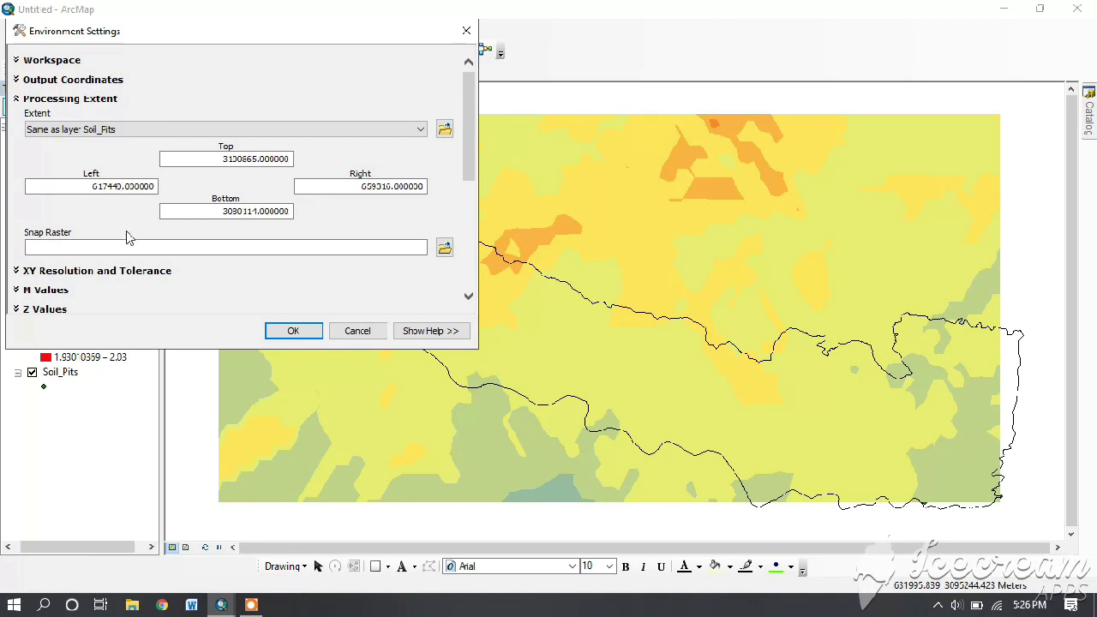
scroll(147, 129, down, 1)
scroll(147, 128, up, 2)
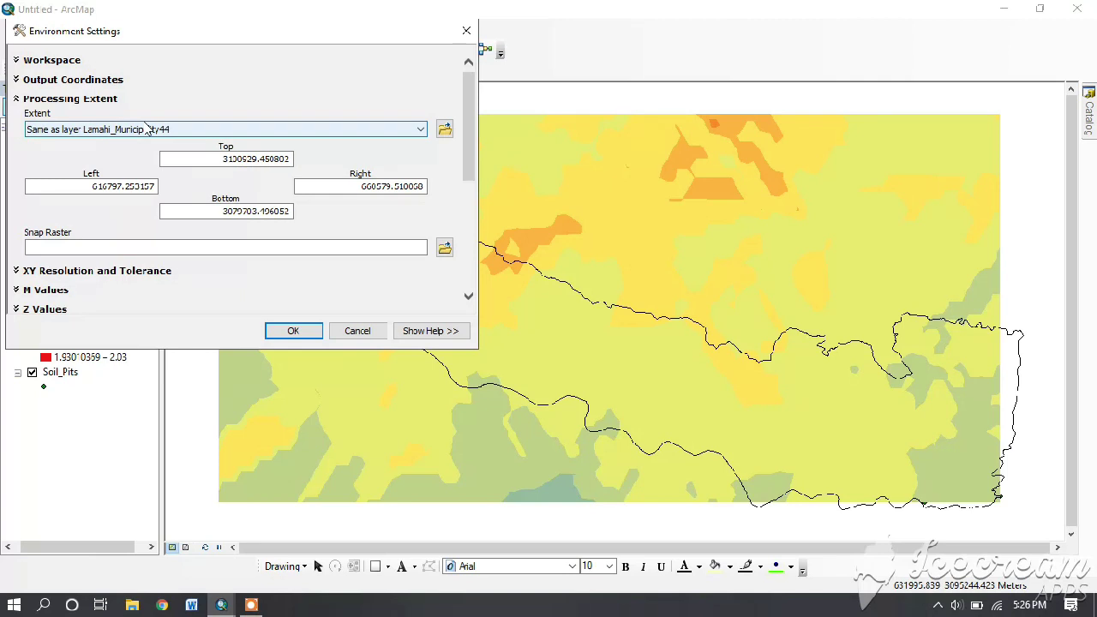
- Set the raster analysis mask to Lamahi_Municipality44 and run the GA Layer To Contour export
drag(474, 178, 476, 260)
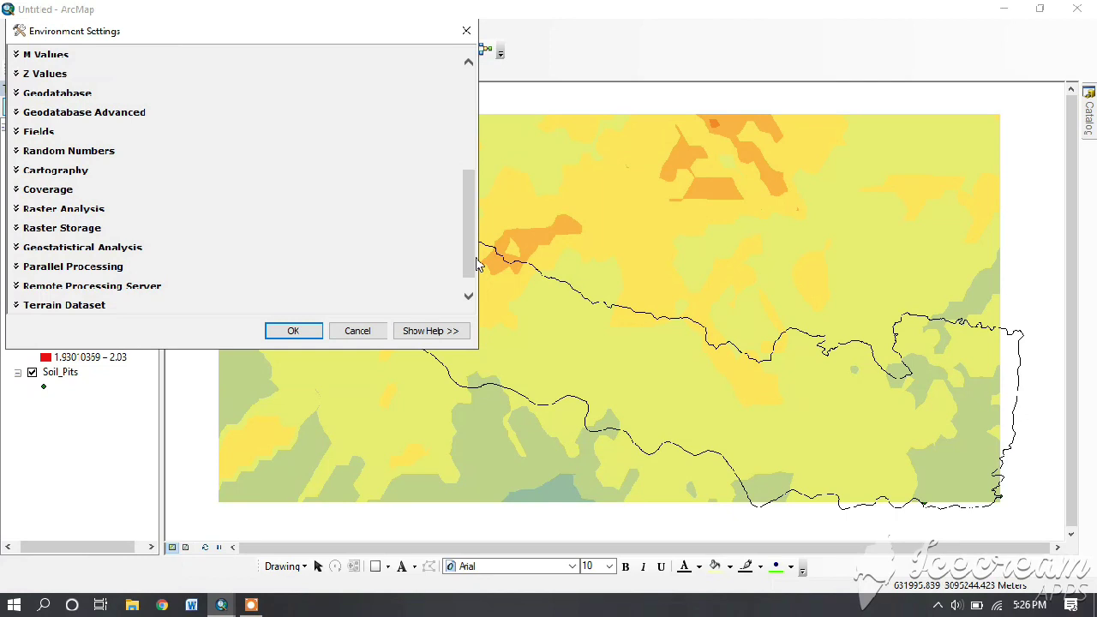
click(88, 212)
drag(470, 224, 476, 264)
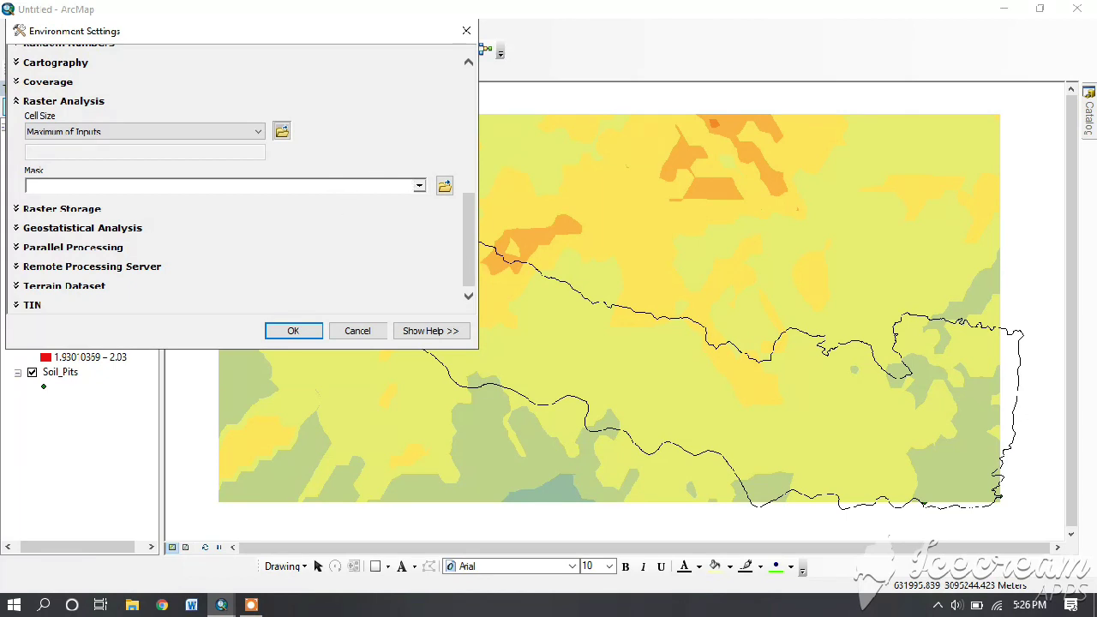
click(419, 185)
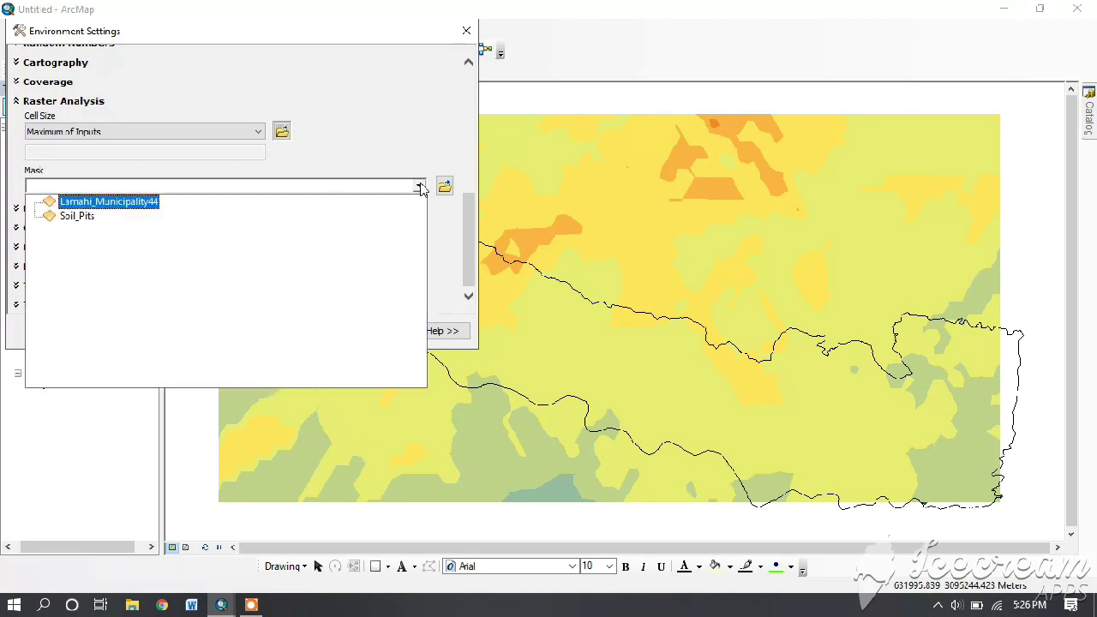
click(146, 202)
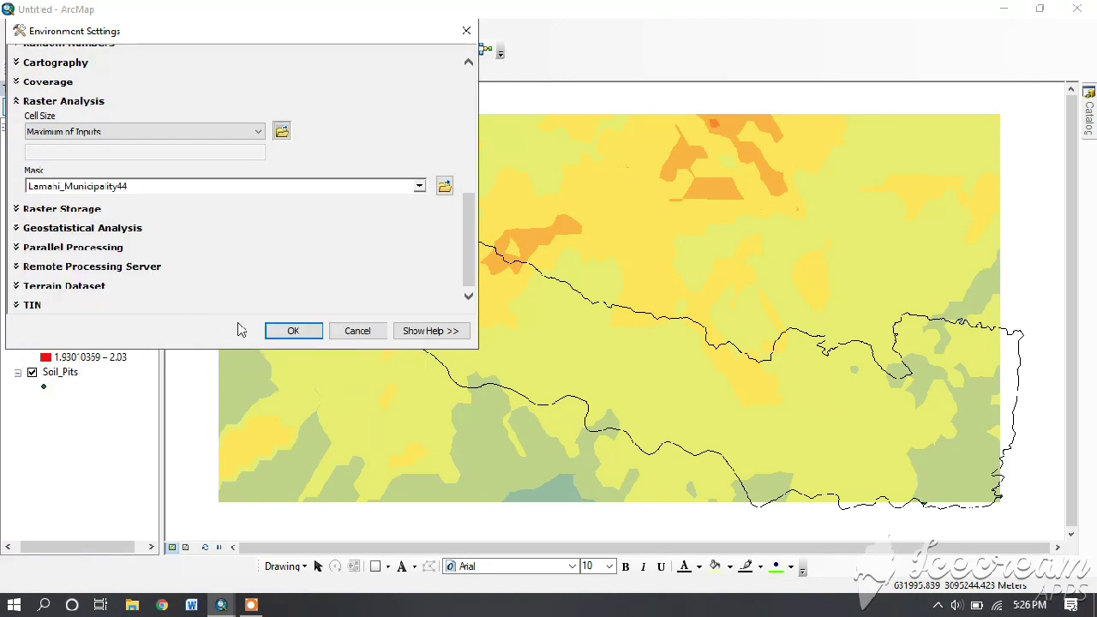
click(289, 331)
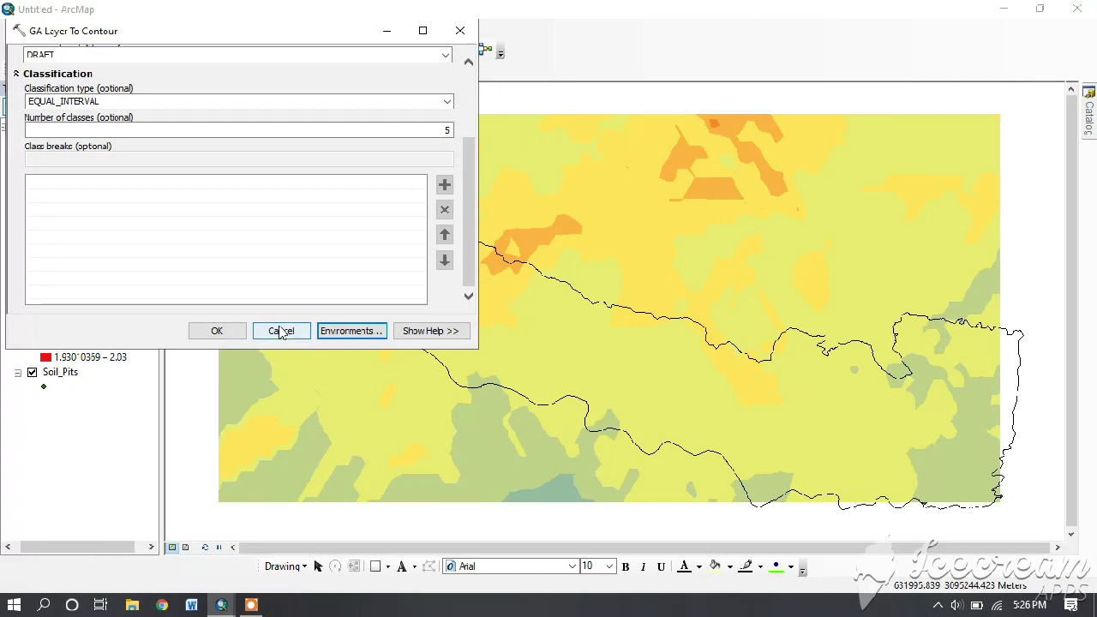
click(221, 331)
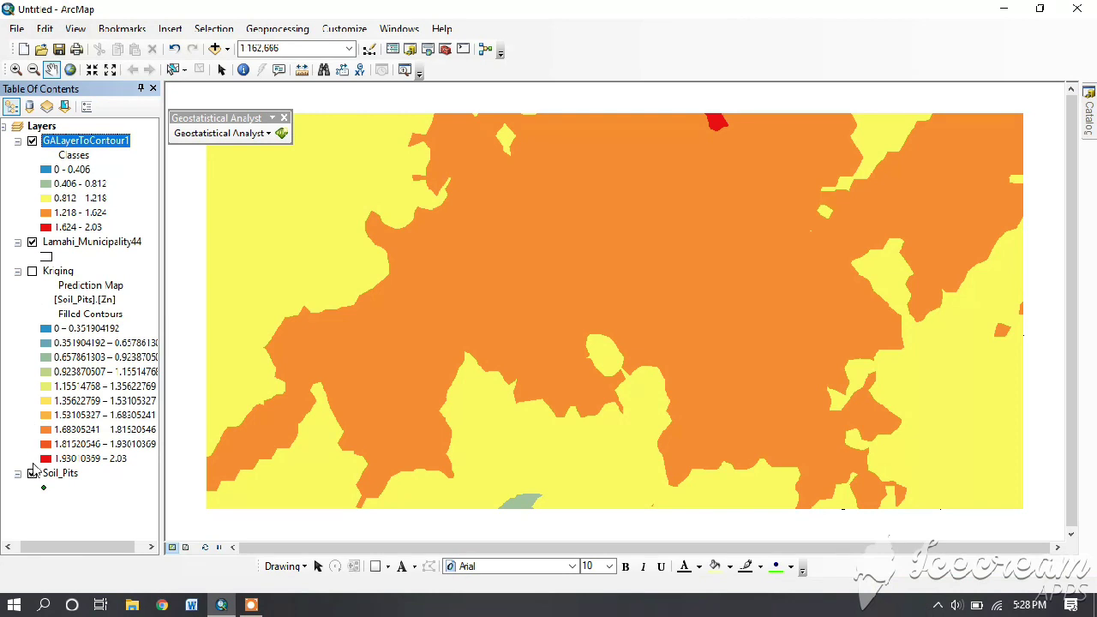
- Hide Soil_Pits and move Lamahi_Municipality44 above GALayerToContour1, closing the Geostatistical Analyst toolbar
click(32, 473)
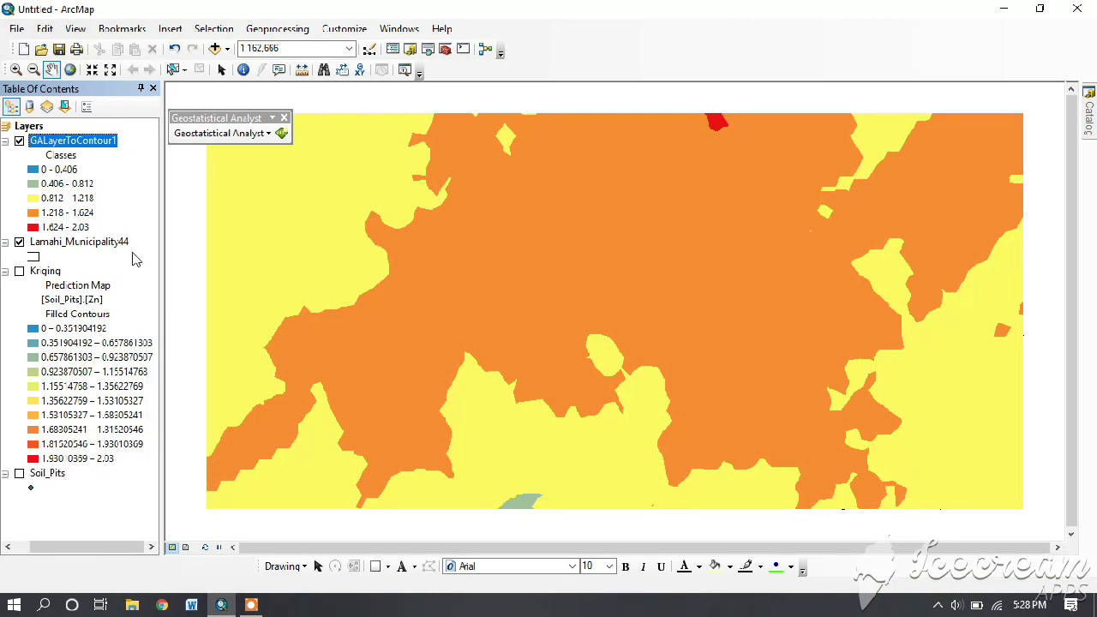
drag(94, 242, 66, 141)
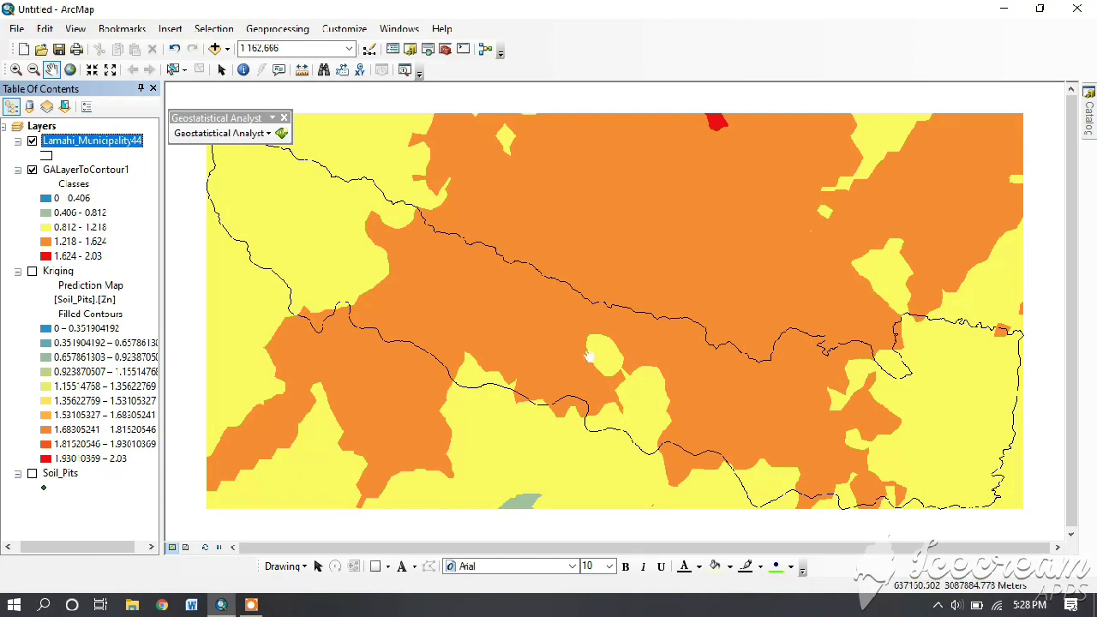
click(284, 118)
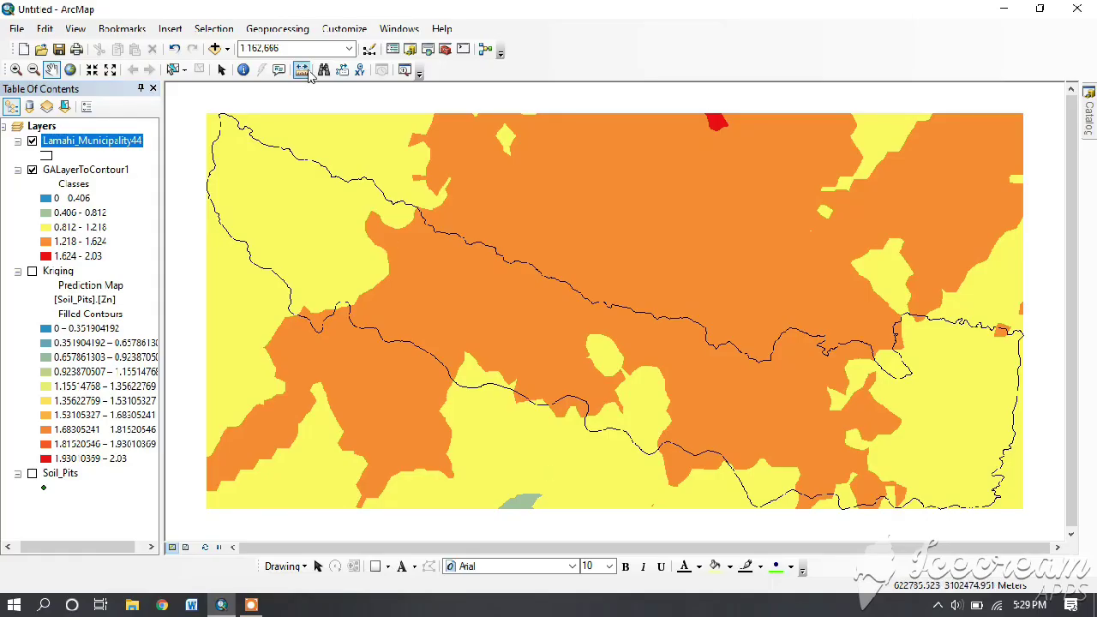
- Clip GALayerToContour1 to the Lamahi_Municipality44 boundary with the default output location, and hide the unclipped contour layer
click(278, 31)
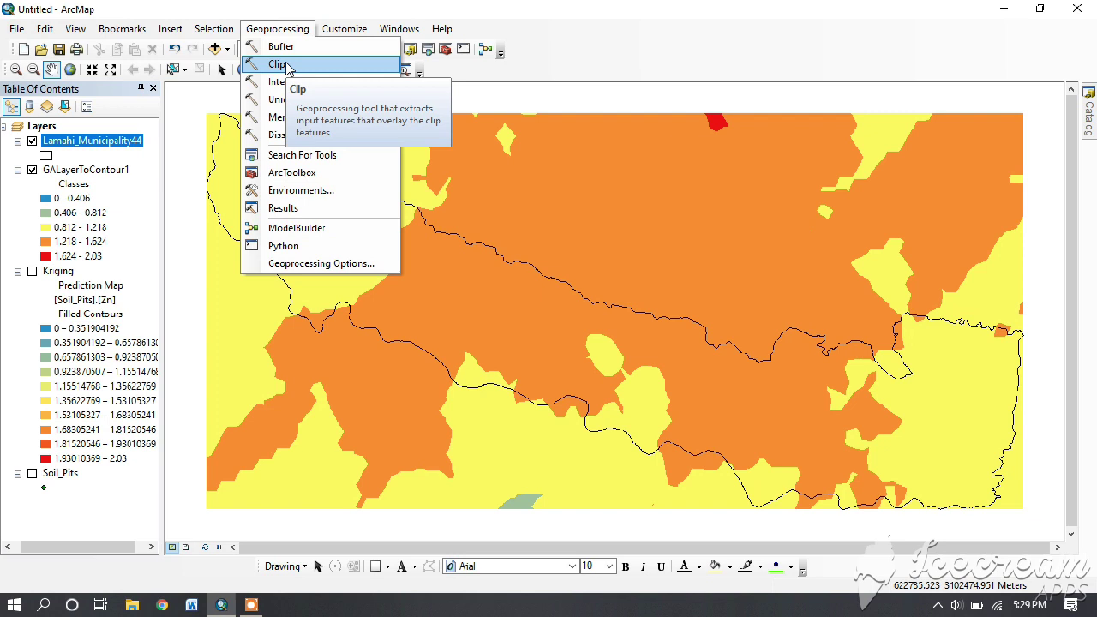
click(283, 65)
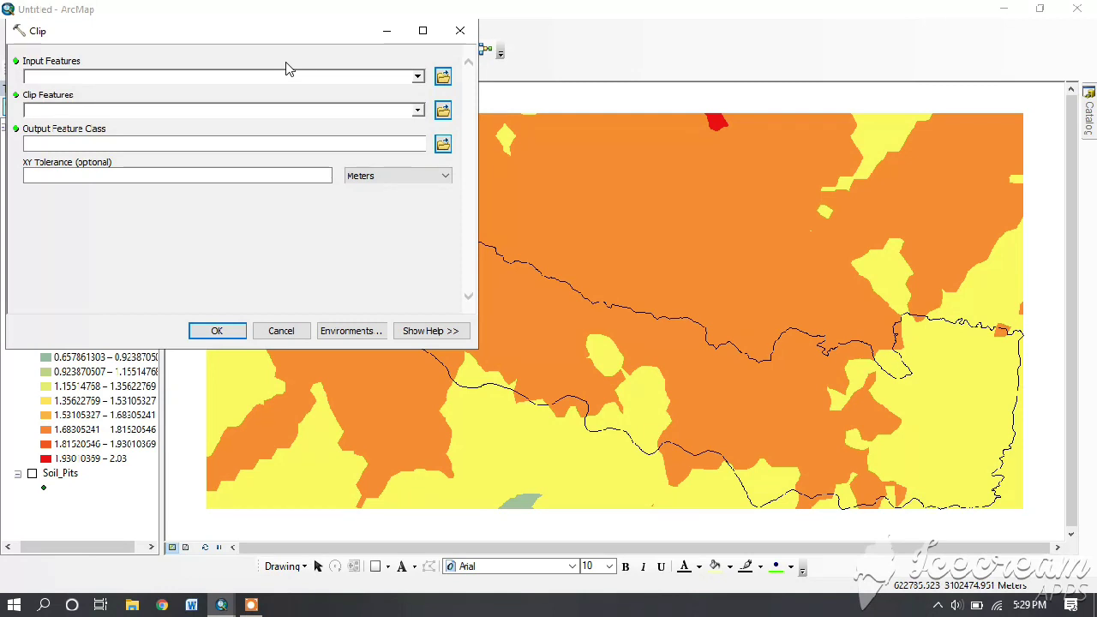
click(417, 78)
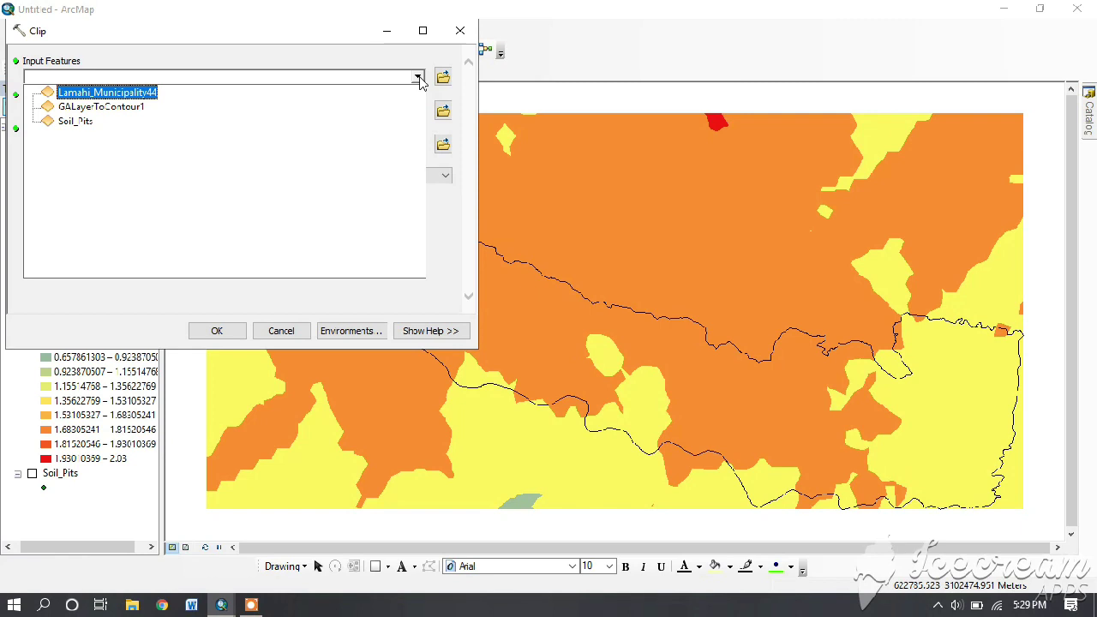
click(137, 106)
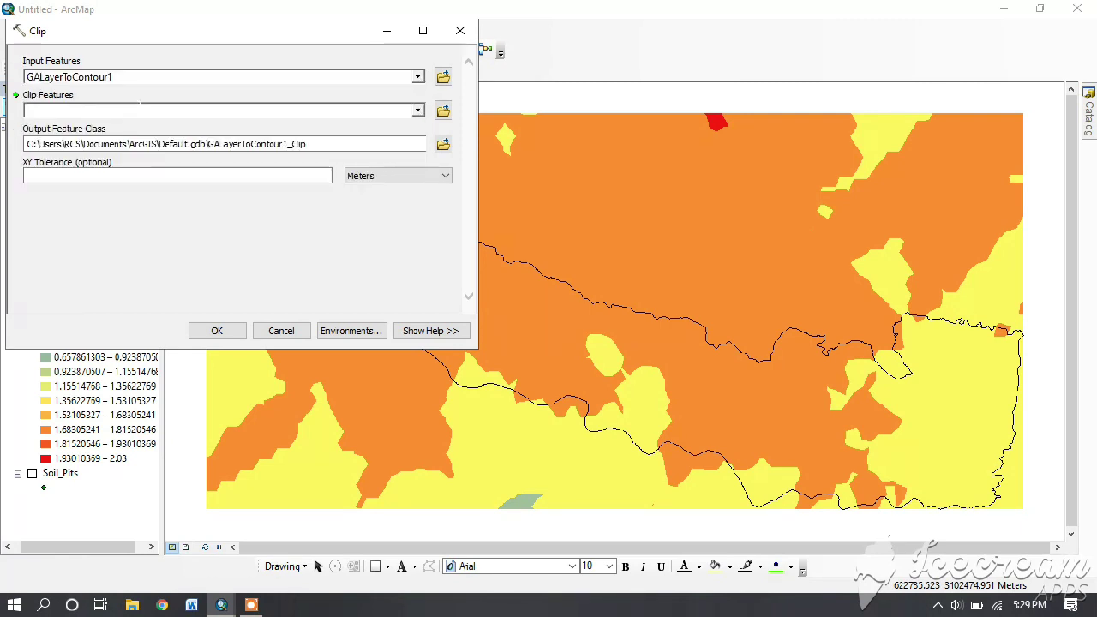
click(417, 110)
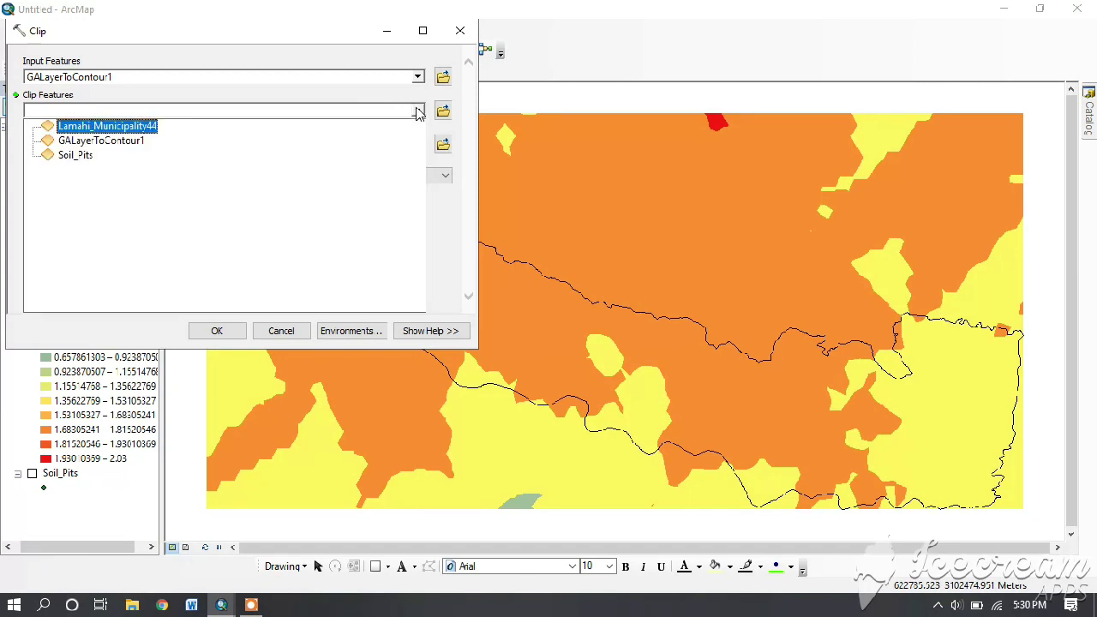
click(152, 128)
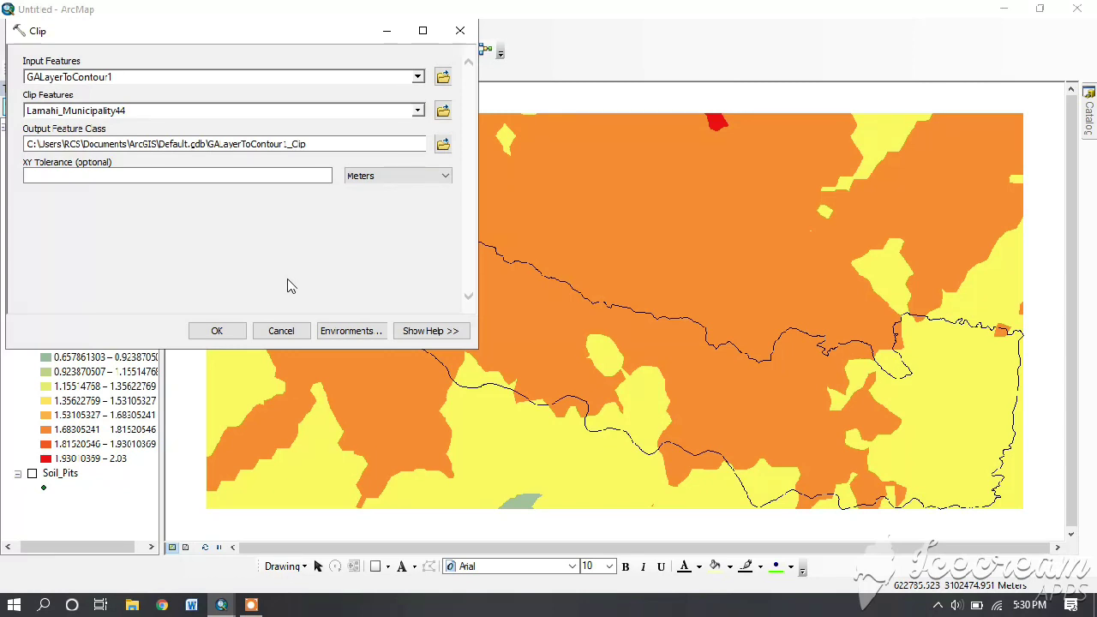
click(219, 330)
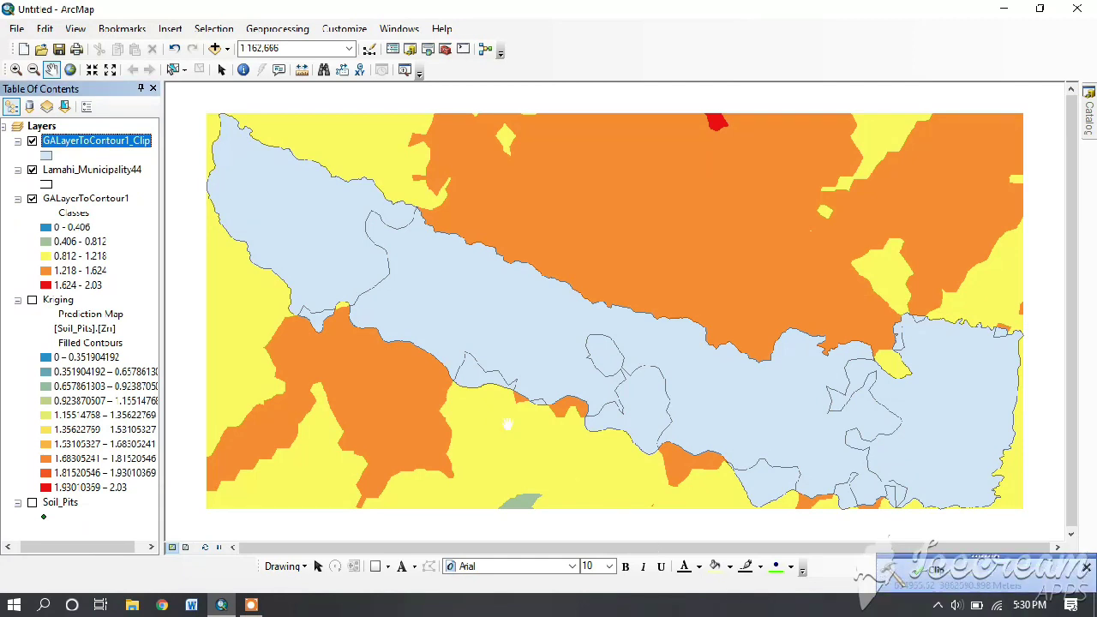
click(32, 199)
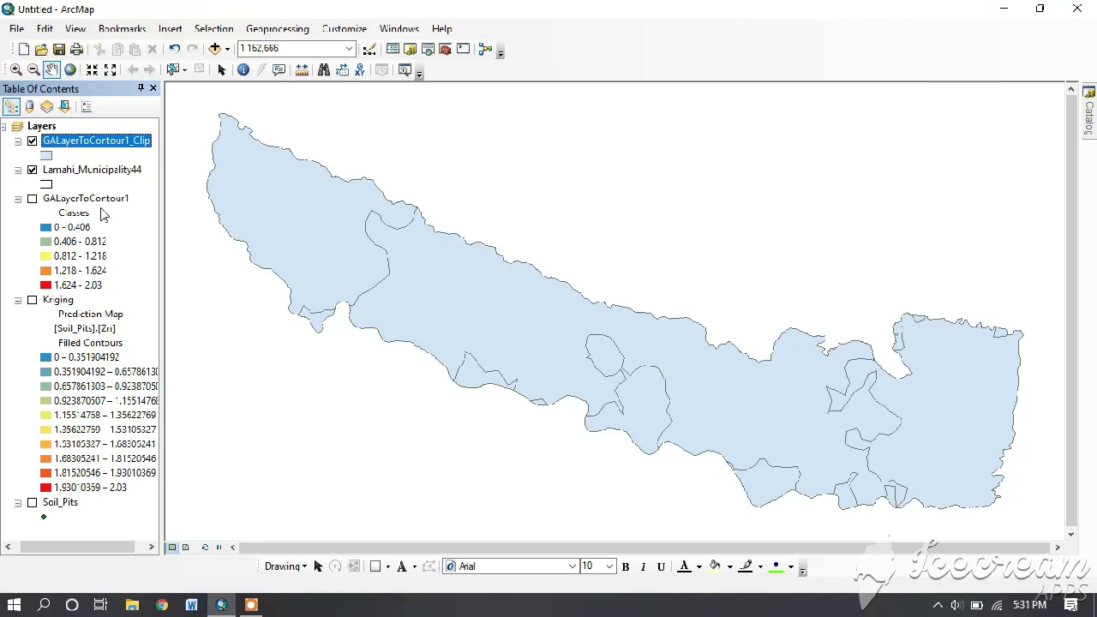
- Symbolize the clipped contour layer with graduated colors, using the Classes field as the value
key(Down)
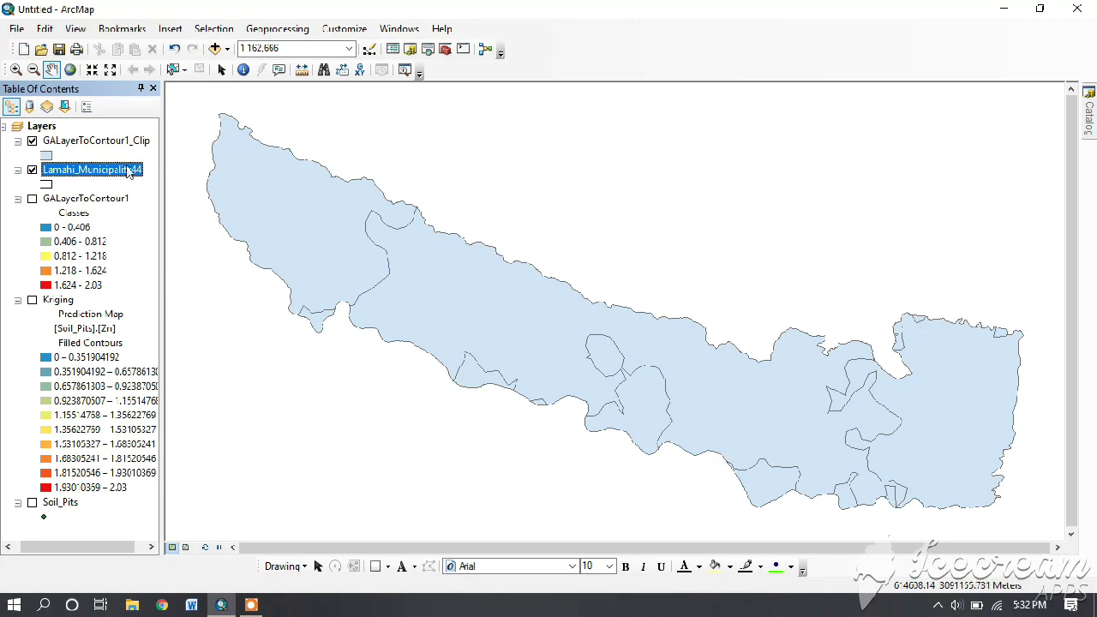
click(105, 143)
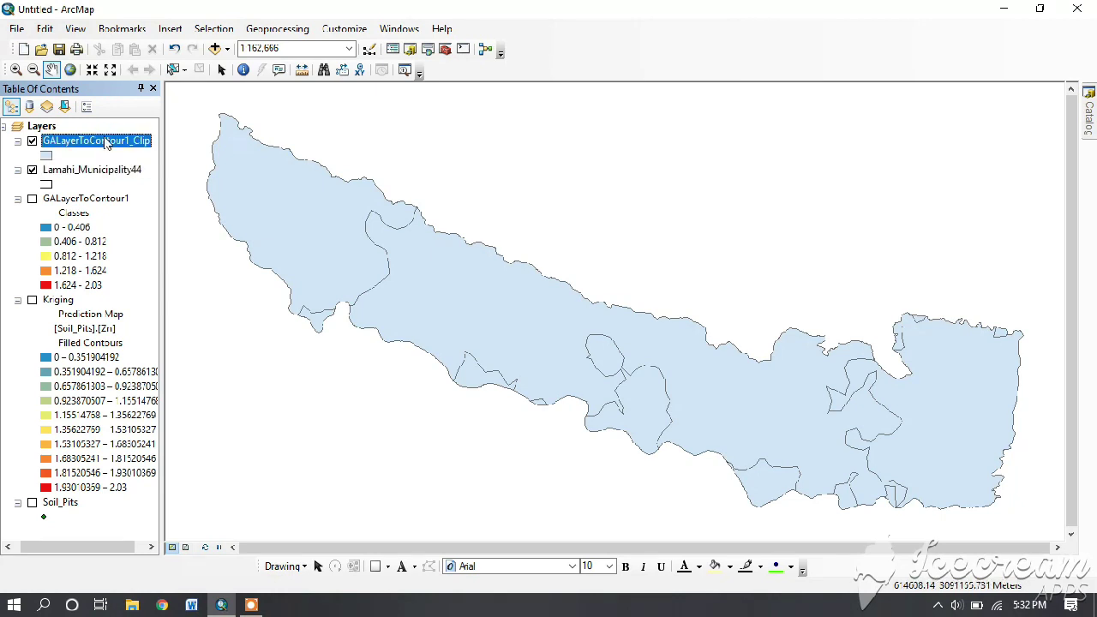
right_click(105, 142)
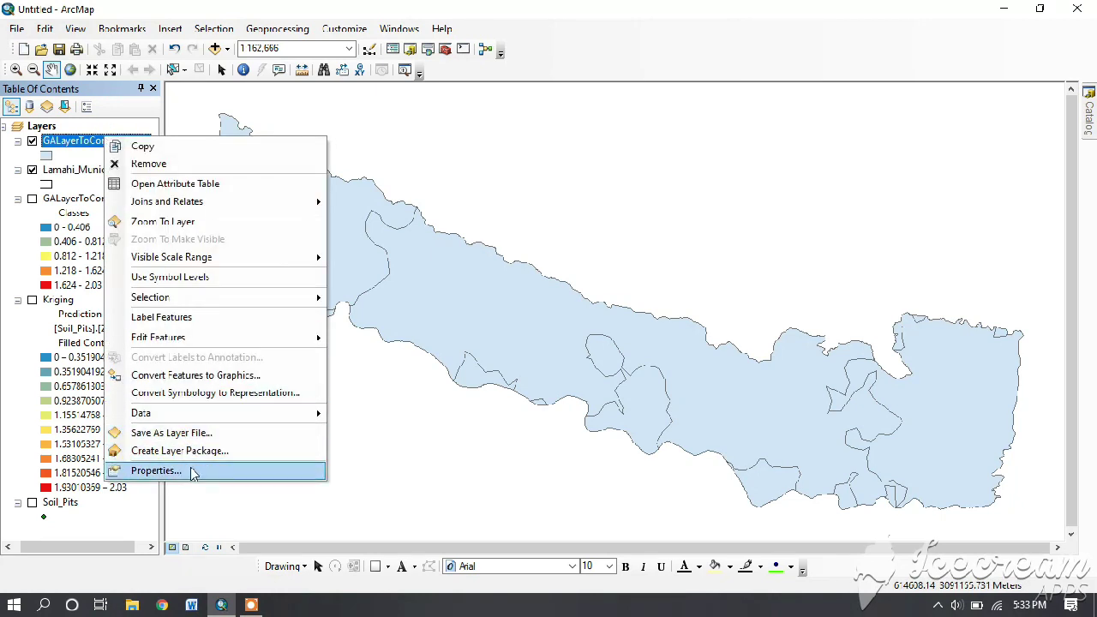
click(156, 471)
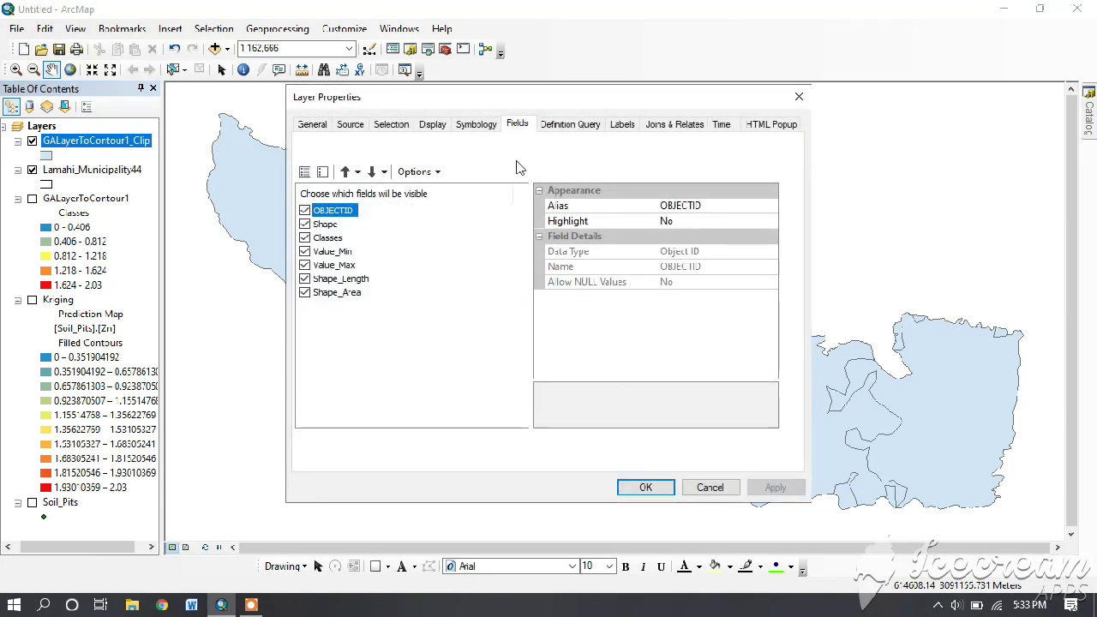
click(477, 125)
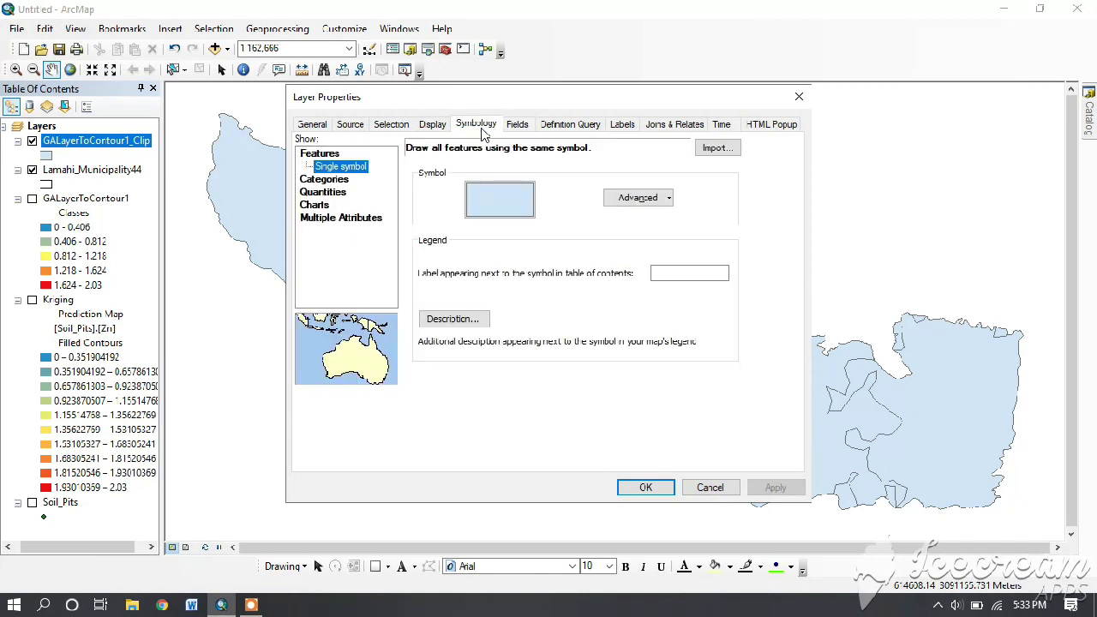
click(339, 193)
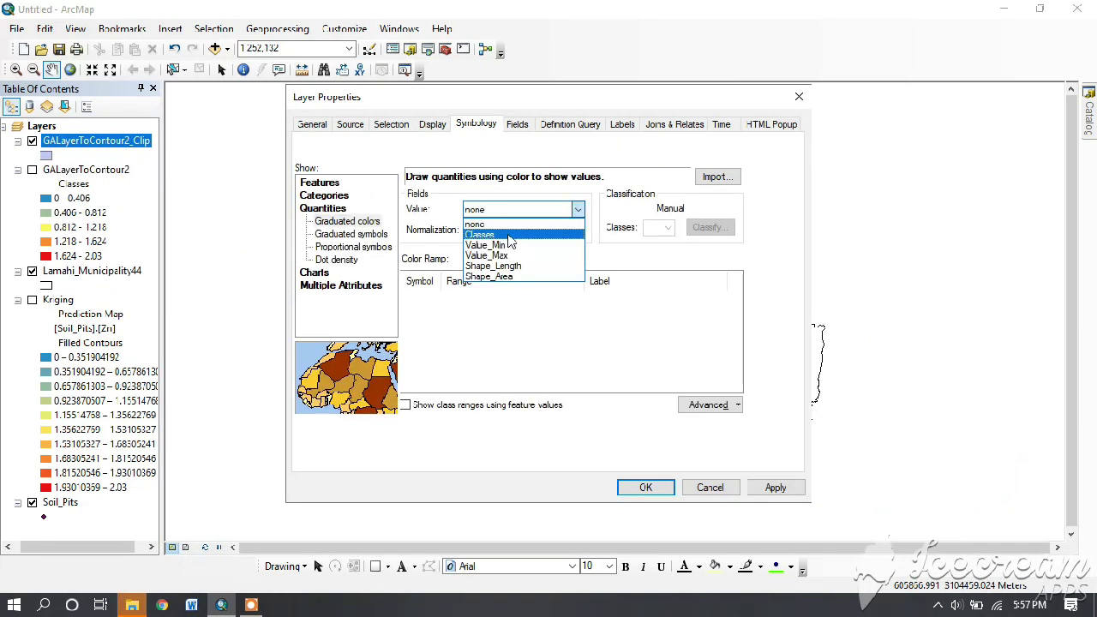
click(482, 234)
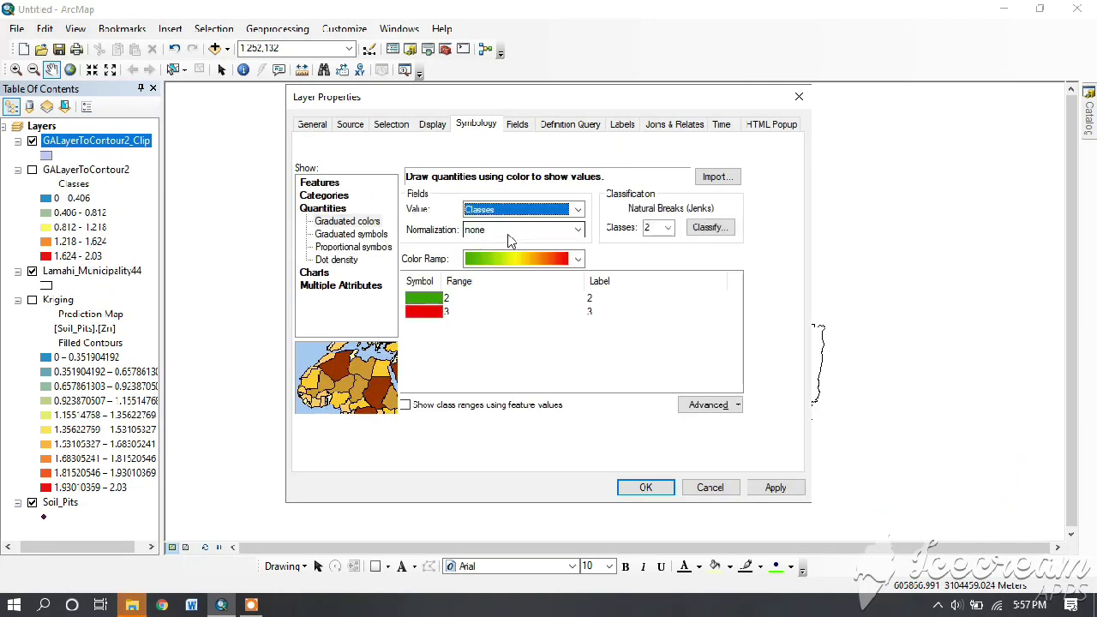
- Classify the clipped layer's values by Equal Interval into 5 classes
click(707, 227)
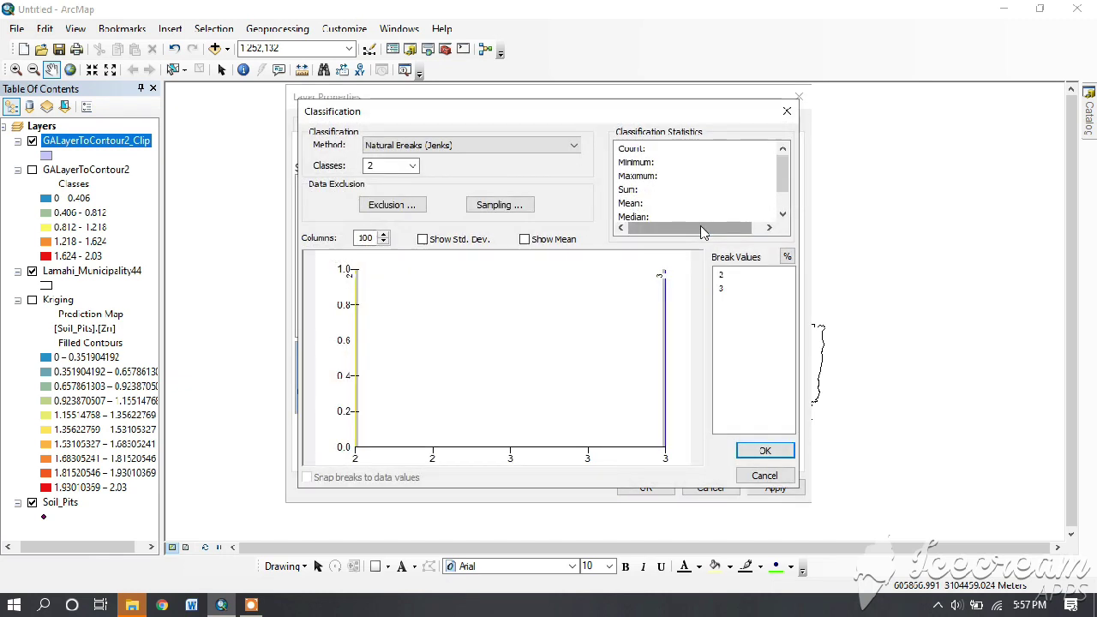
click(572, 152)
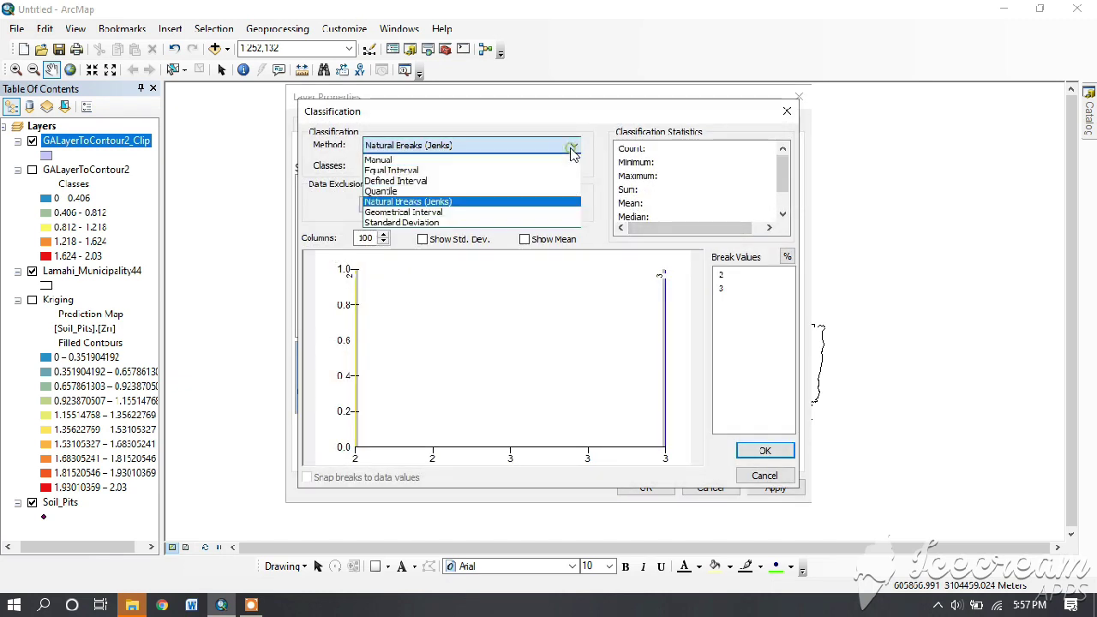
click(458, 169)
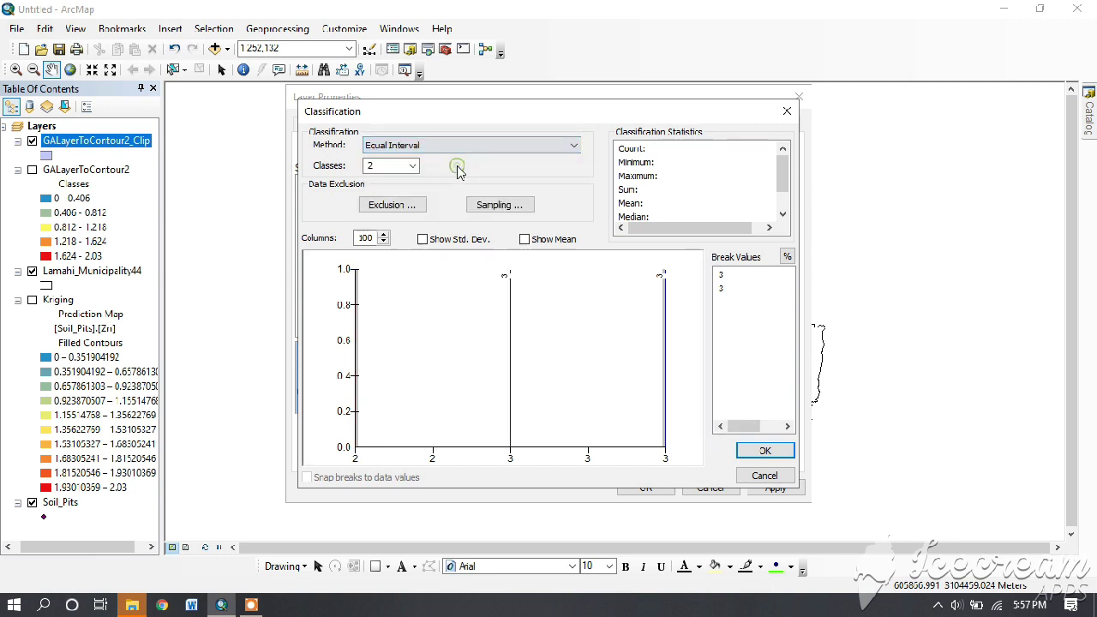
click(411, 167)
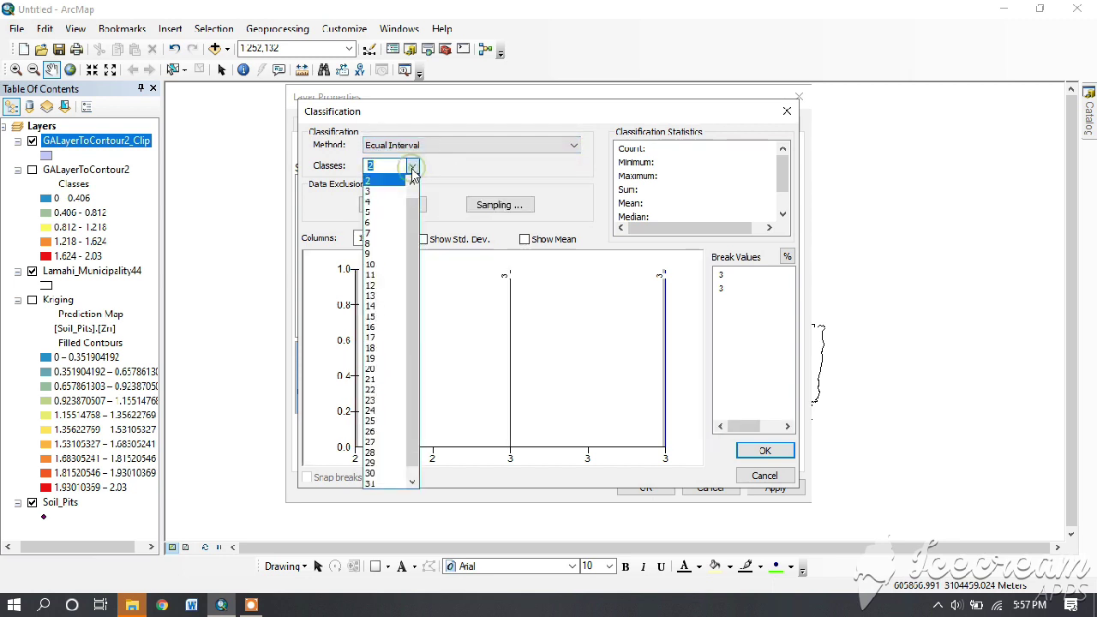
click(390, 212)
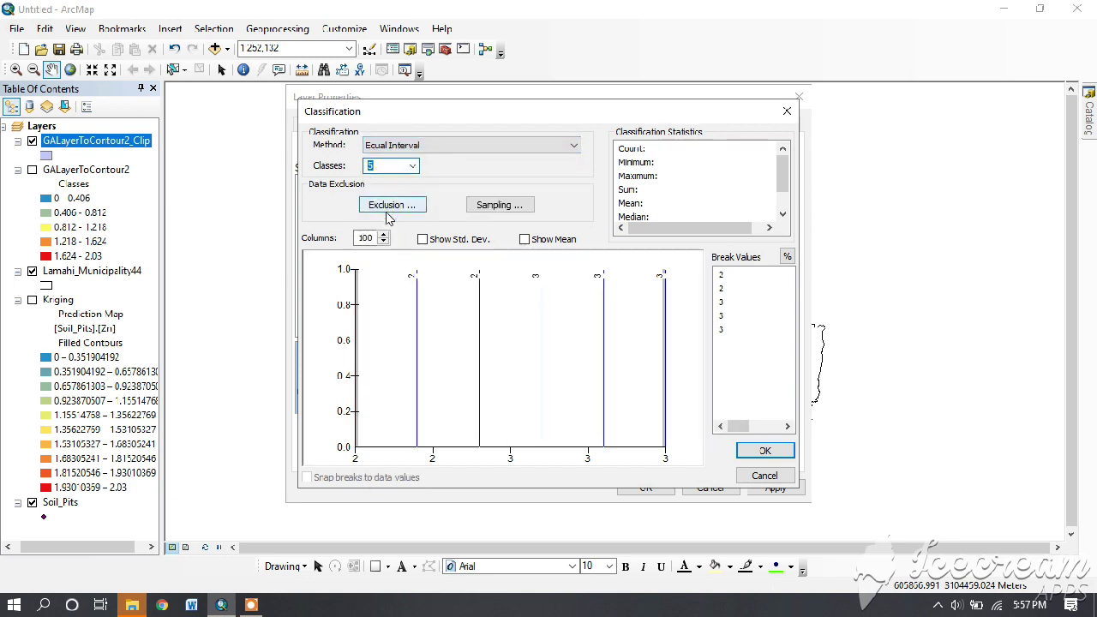
click(765, 451)
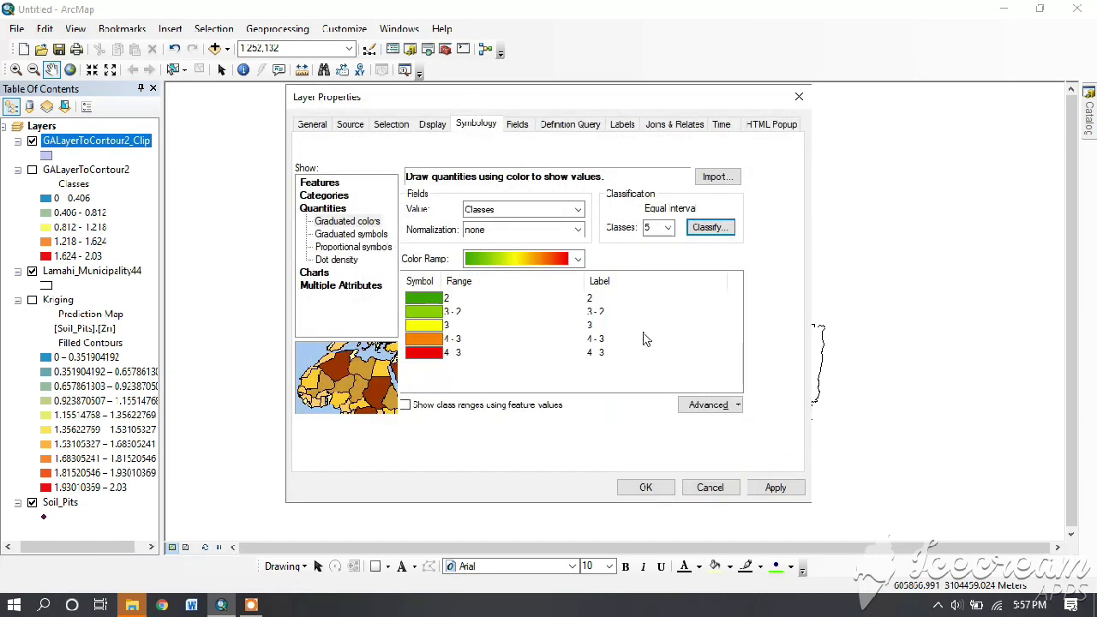
- Label the first three symbology classes "very low", "low" and "medium"
click(594, 299)
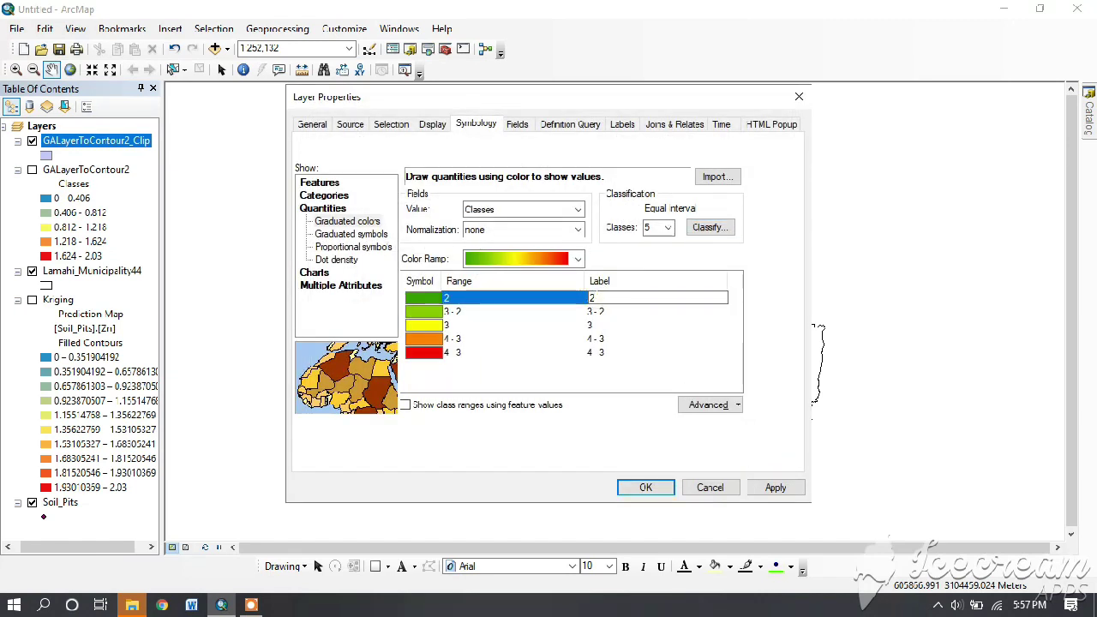
text(very low)
click(627, 312)
key(BackSpace)
text(low)
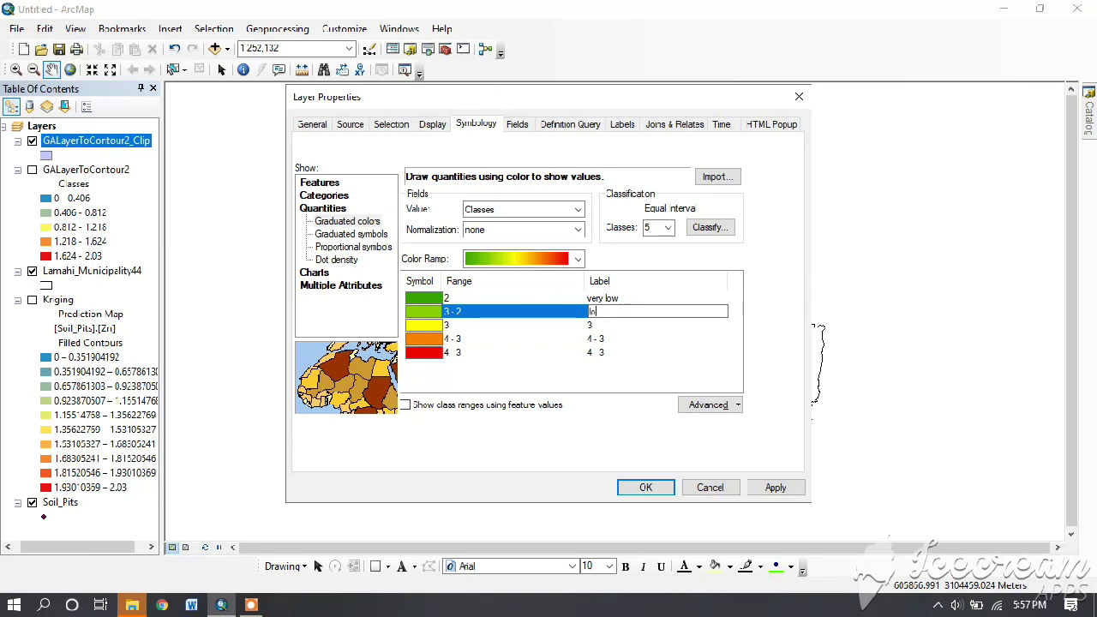
click(616, 325)
key(BackSpace)
text(medium)
- Label the last two classes "high" and "very high", and apply the symbology to the clipped layer
click(607, 338)
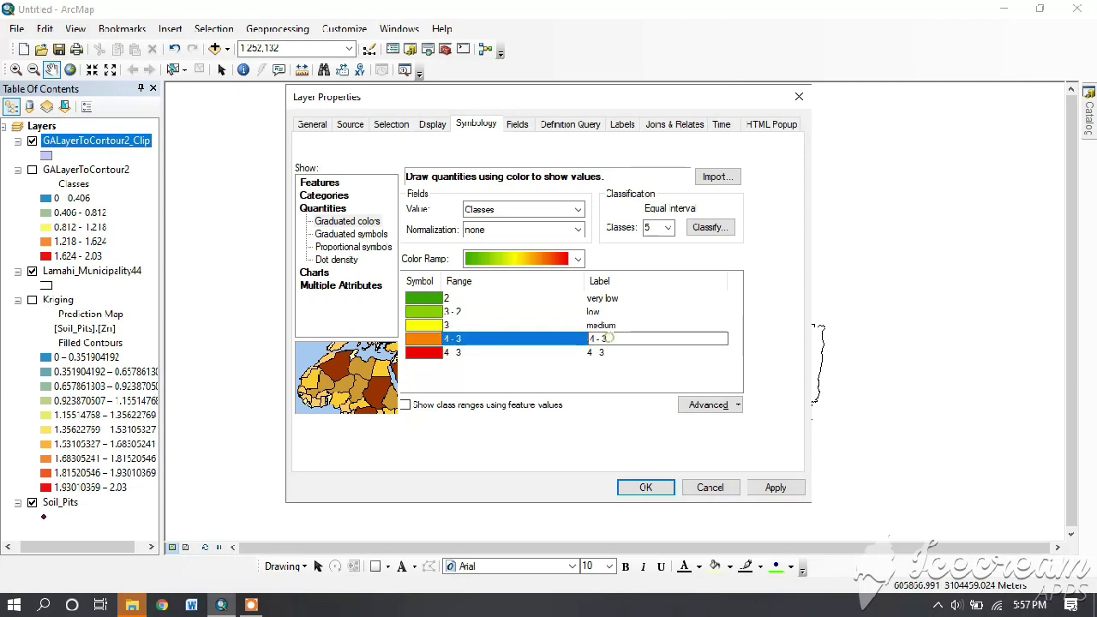
text(high)
click(623, 356)
click(623, 355)
key(BackSpace)
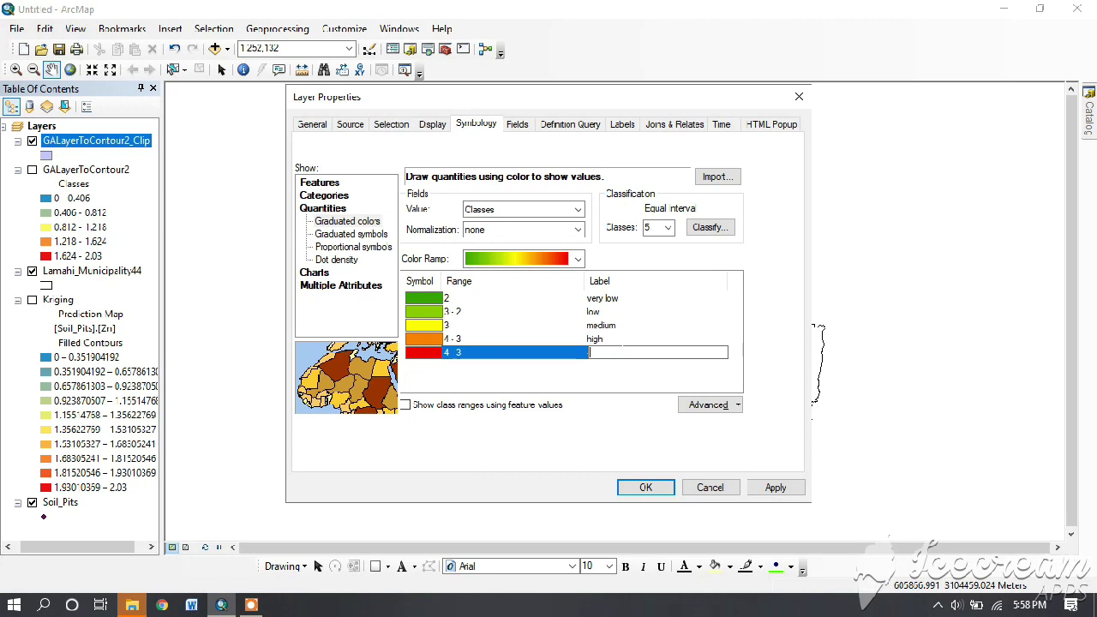
text(very high)
click(775, 488)
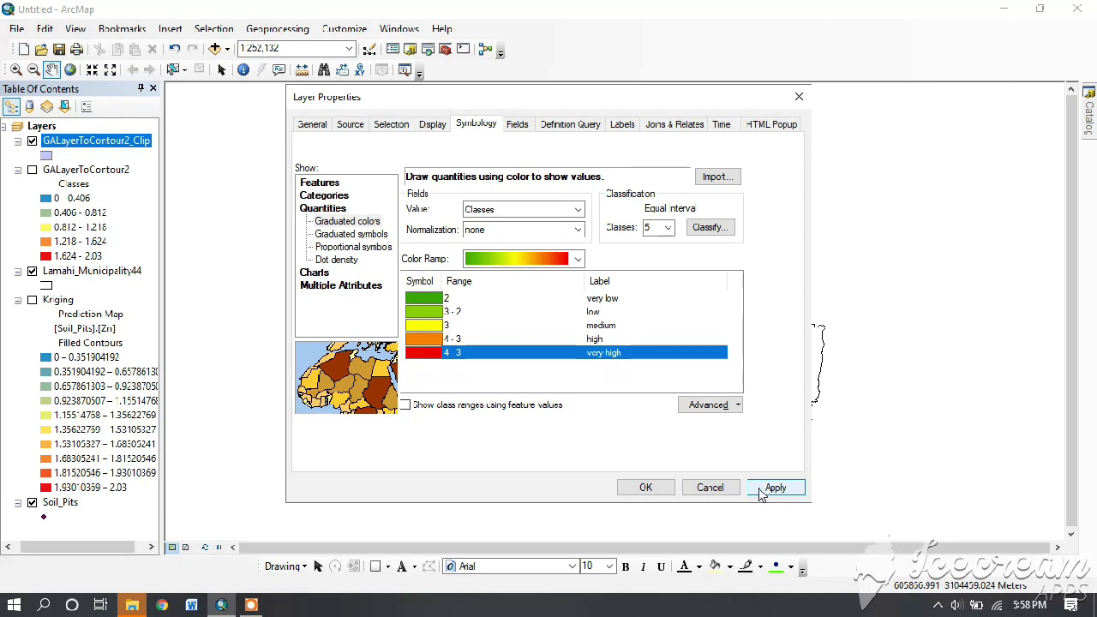
click(760, 491)
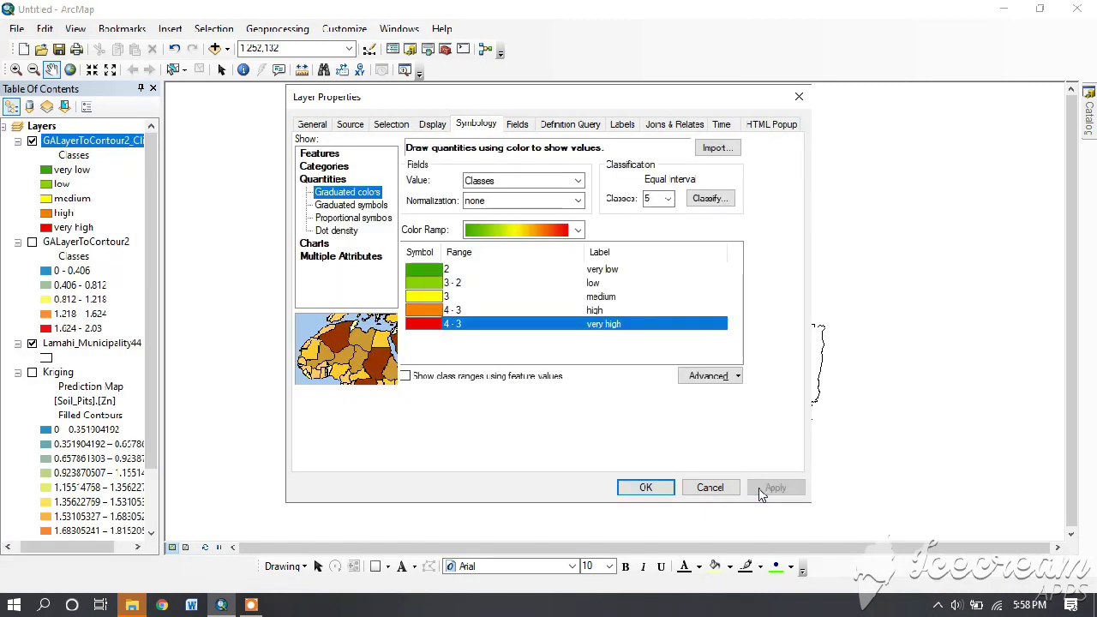
click(647, 488)
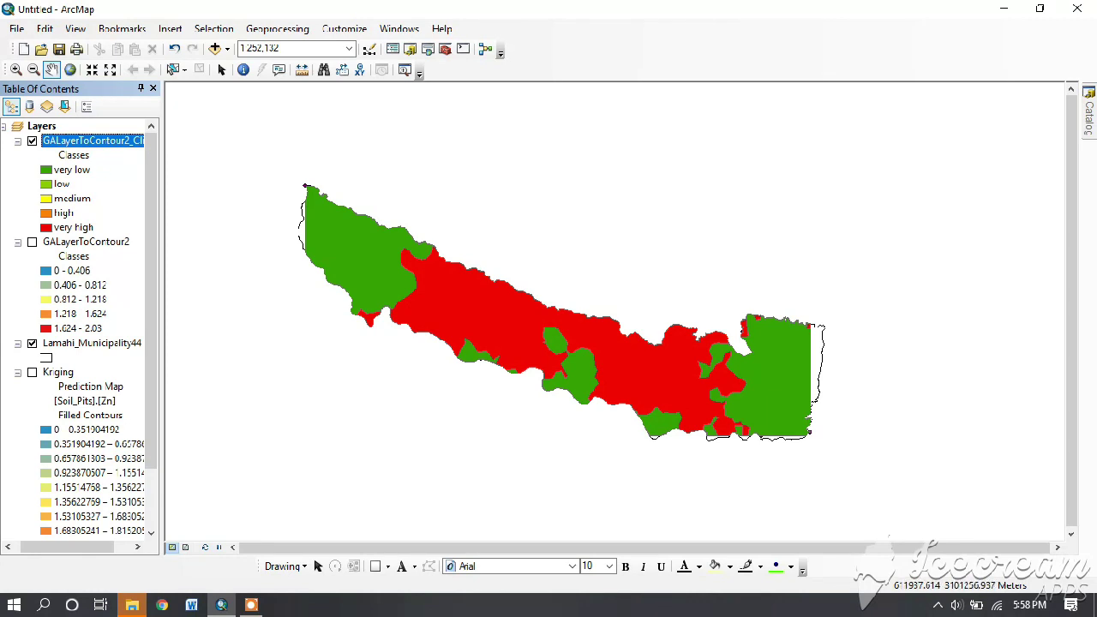
- Add a field named Area of type Double to the clipped contour layer's attribute table
right_click(127, 148)
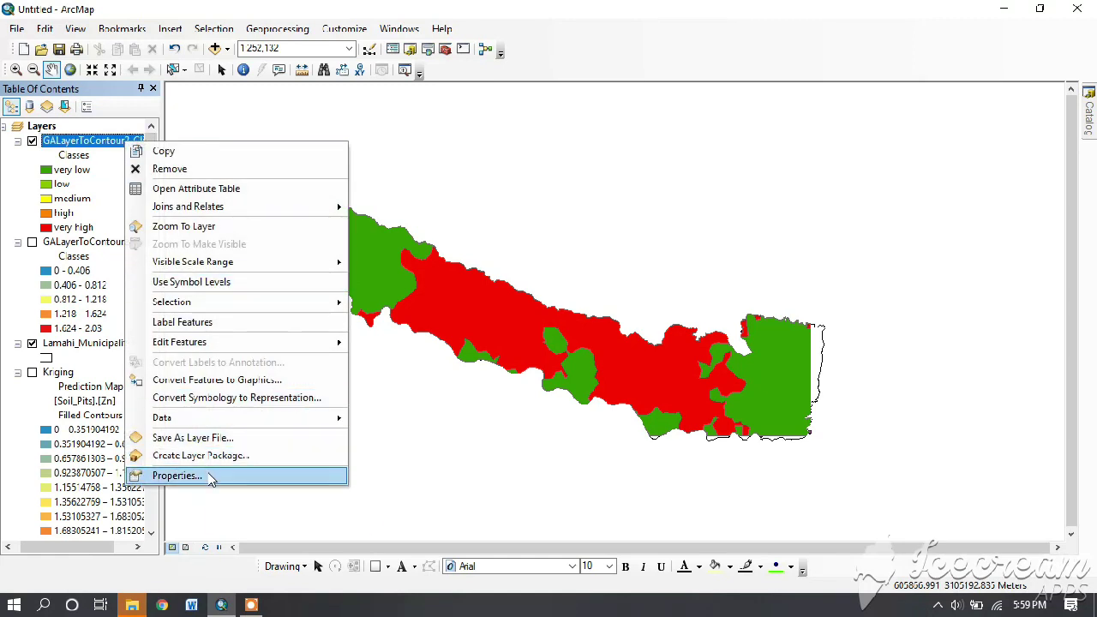
click(224, 190)
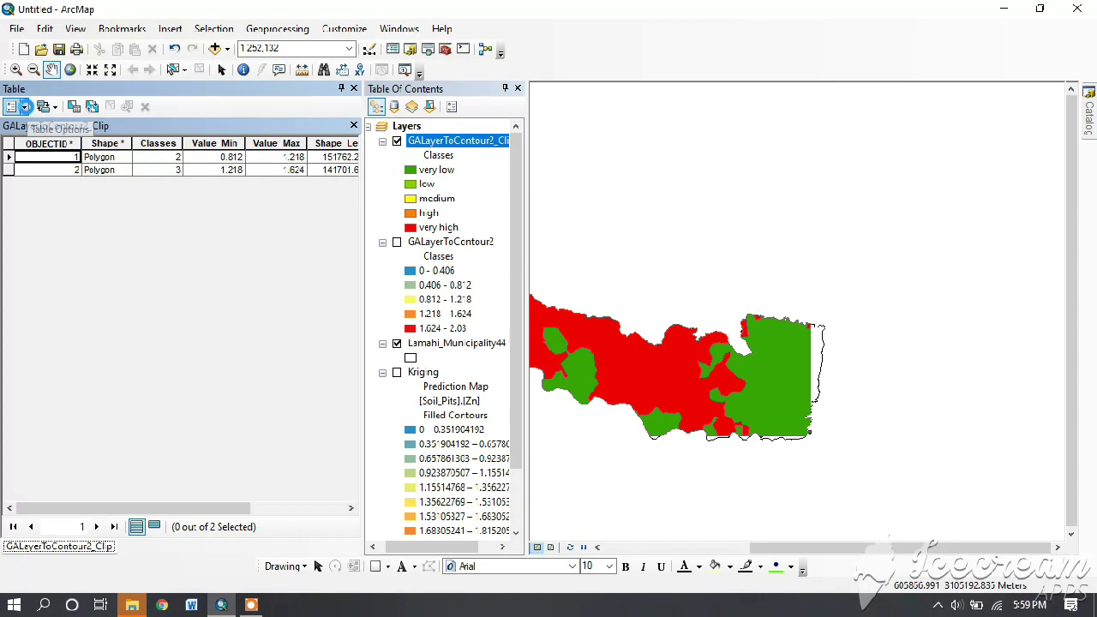
click(26, 106)
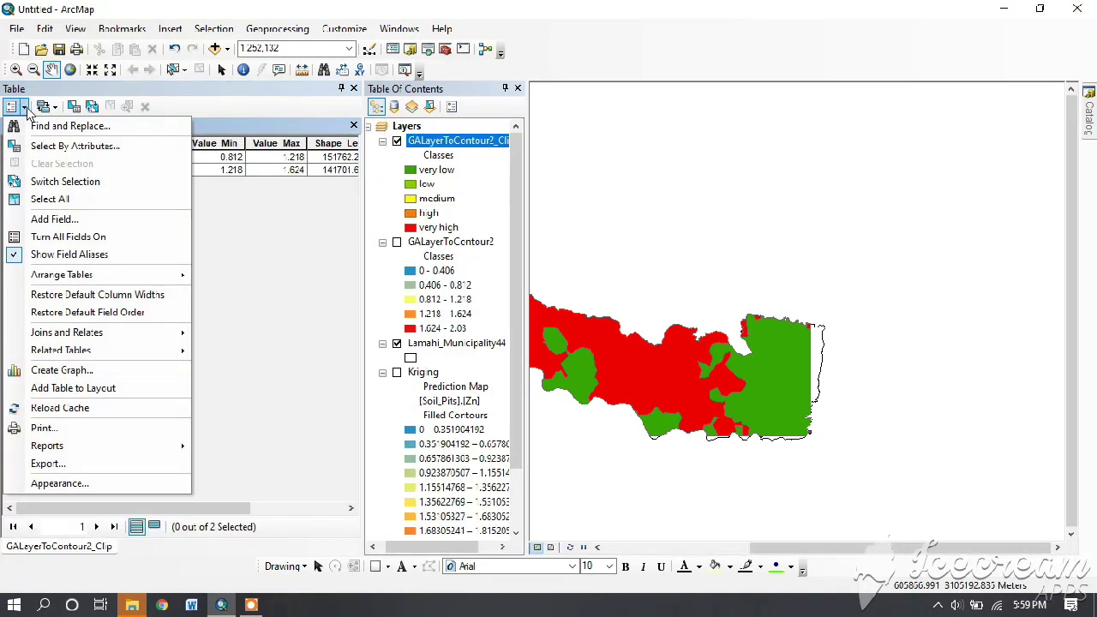
click(56, 220)
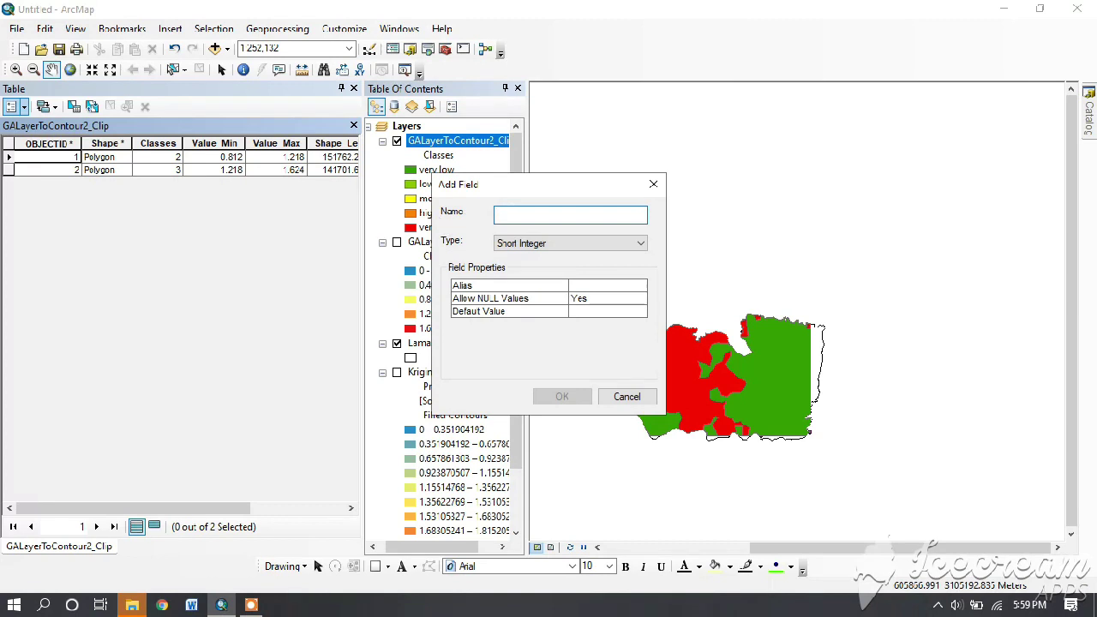
text(Area)
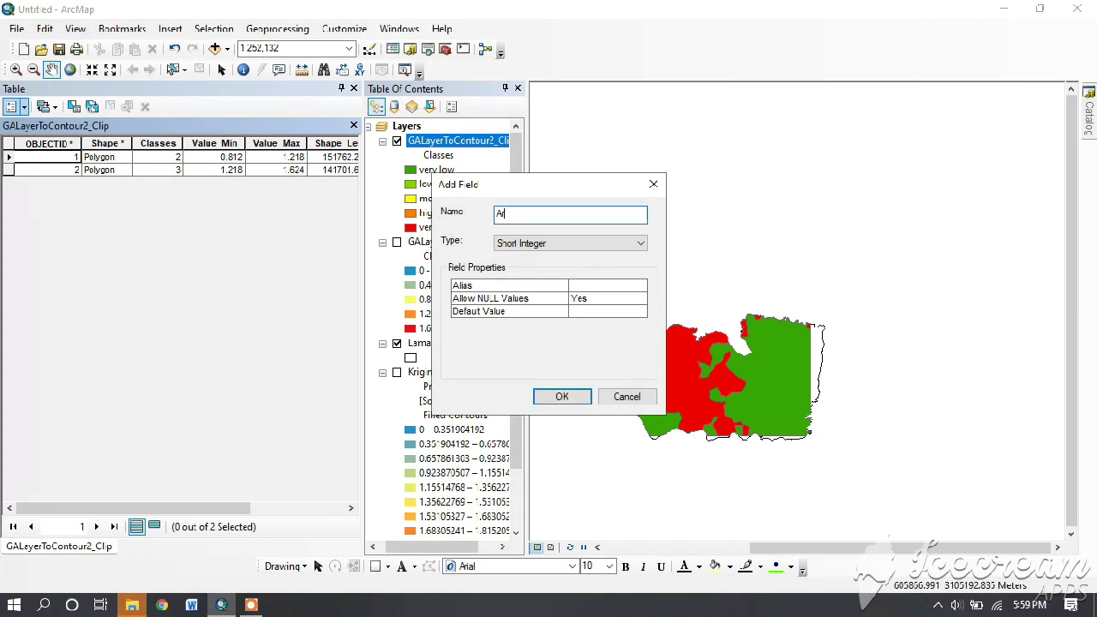
click(590, 243)
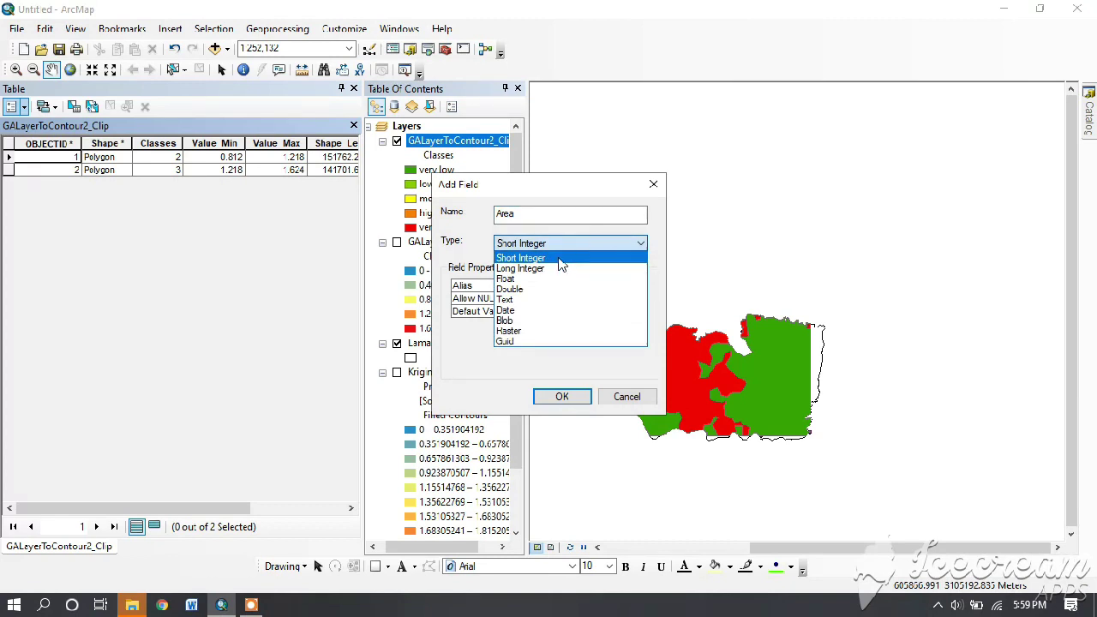
click(526, 290)
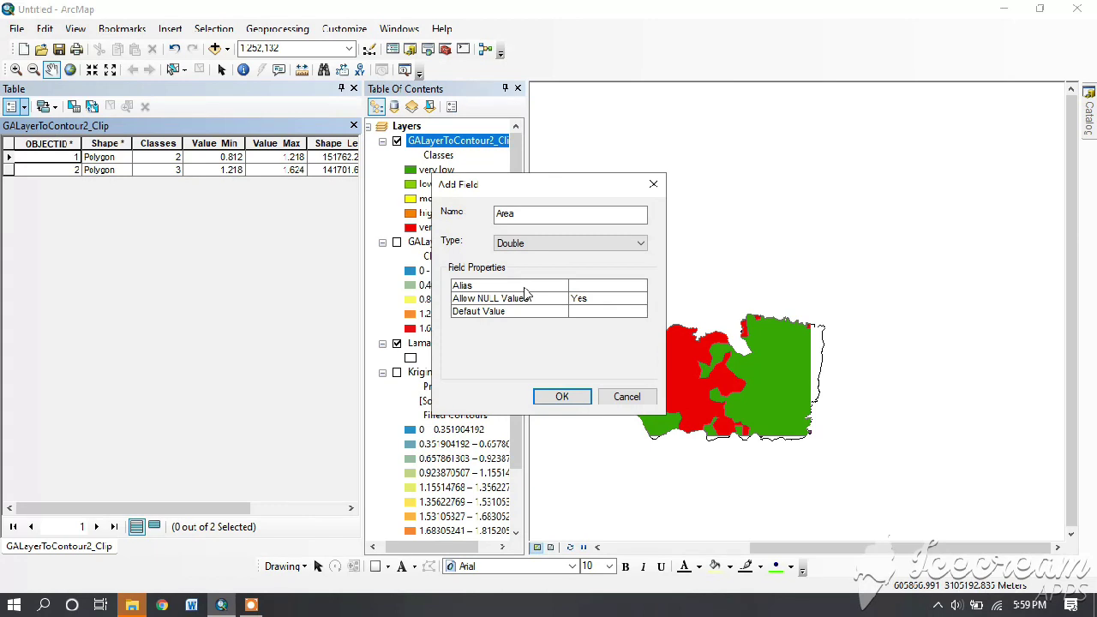
click(561, 396)
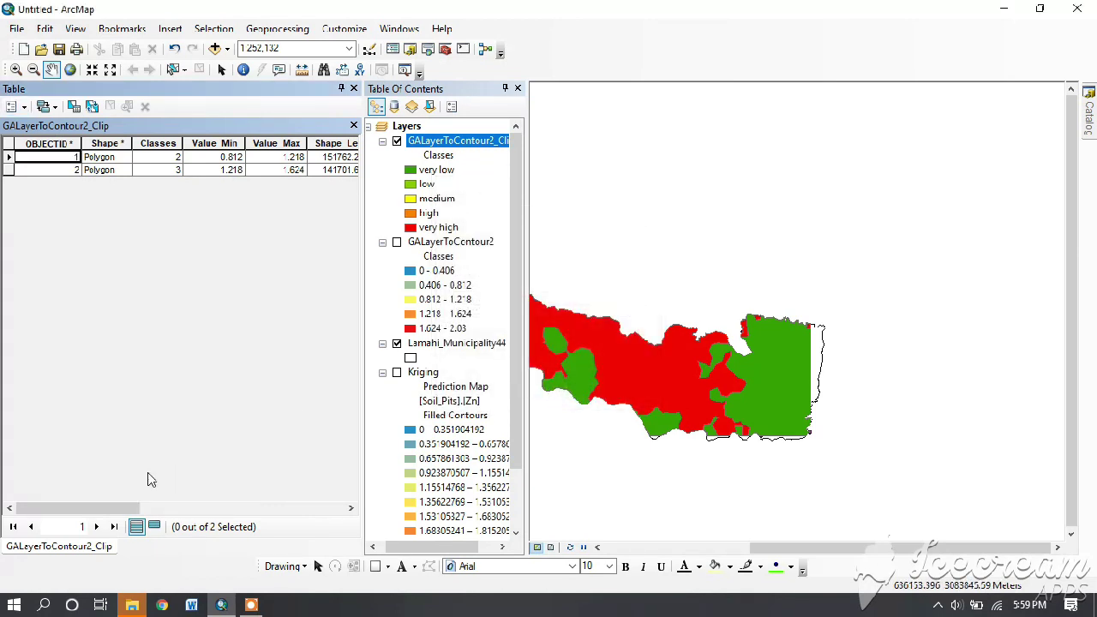
- Calculate the polygon areas in hectares into the Area field, using the data source's coordinate system, and close the attribute table
drag(120, 513, 350, 509)
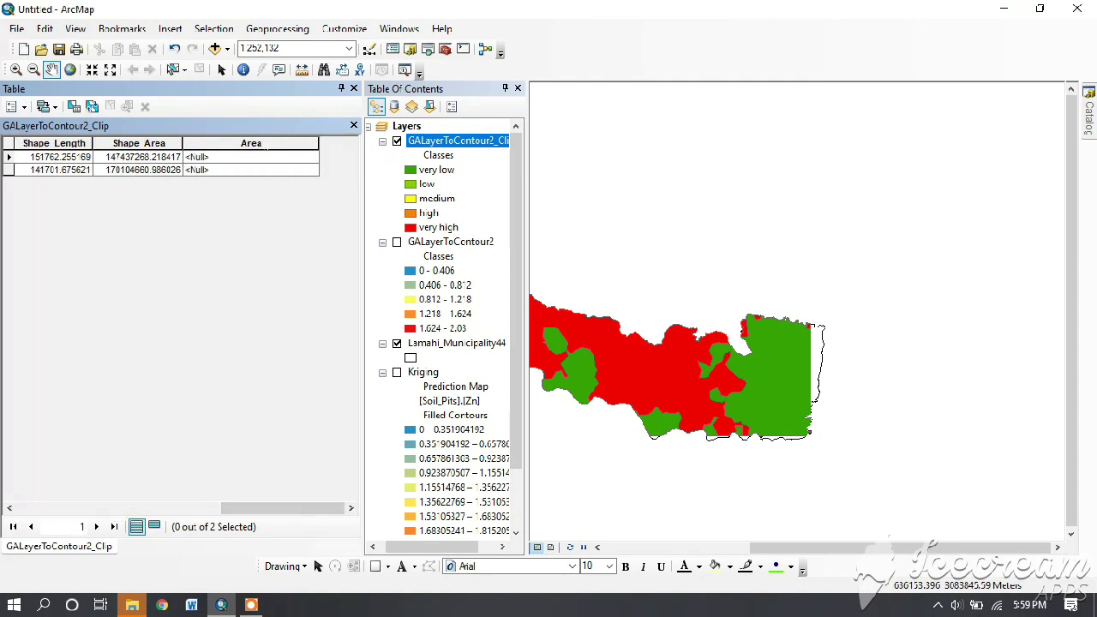
right_click(271, 146)
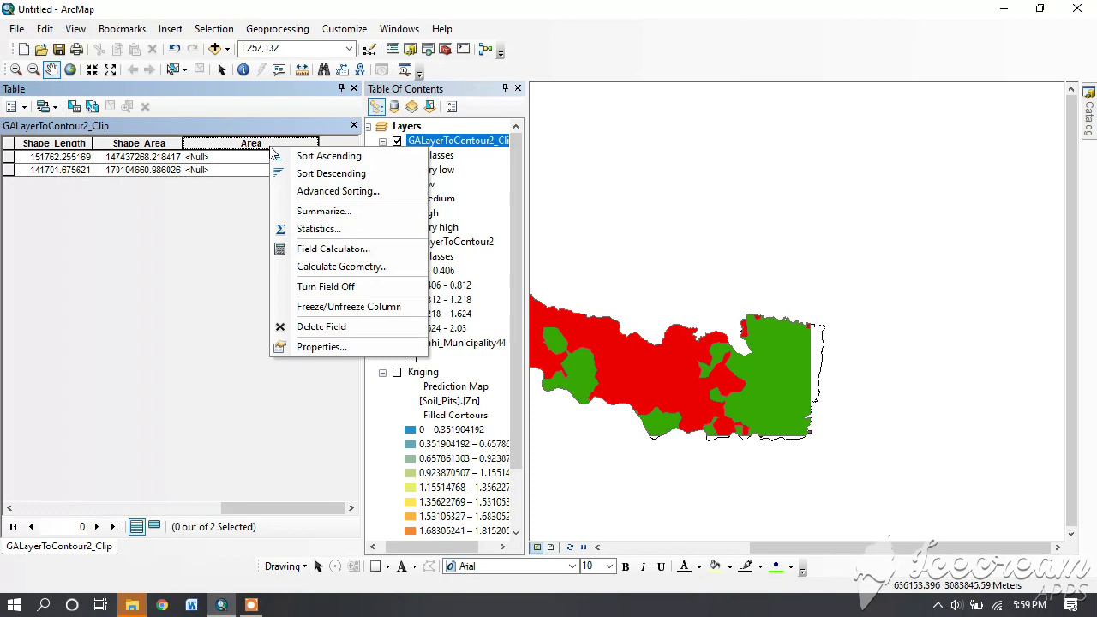
click(306, 269)
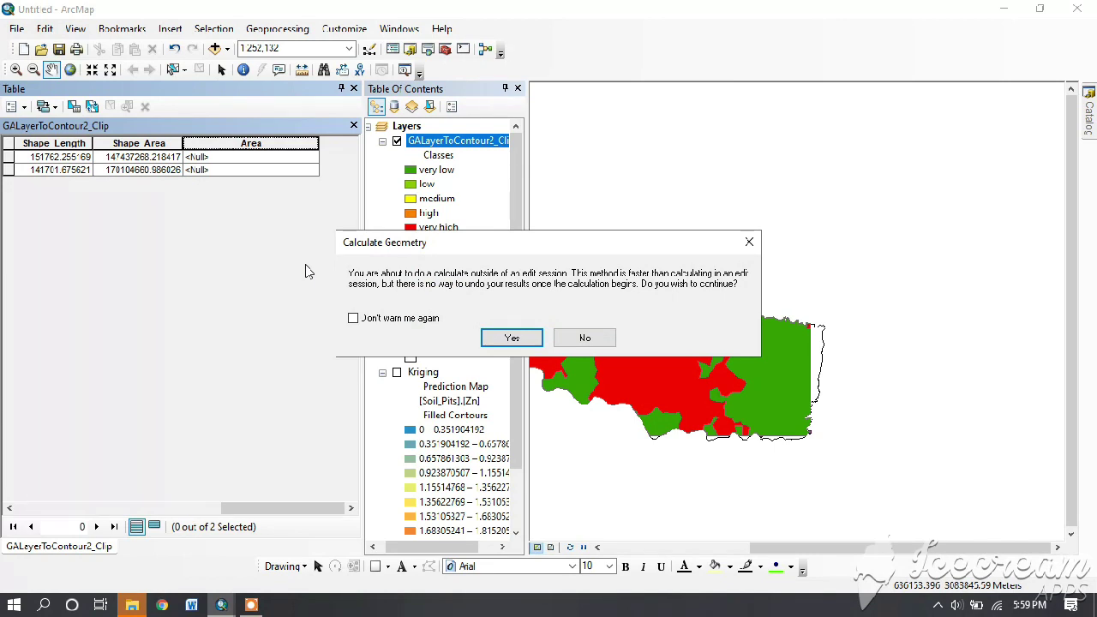
click(511, 339)
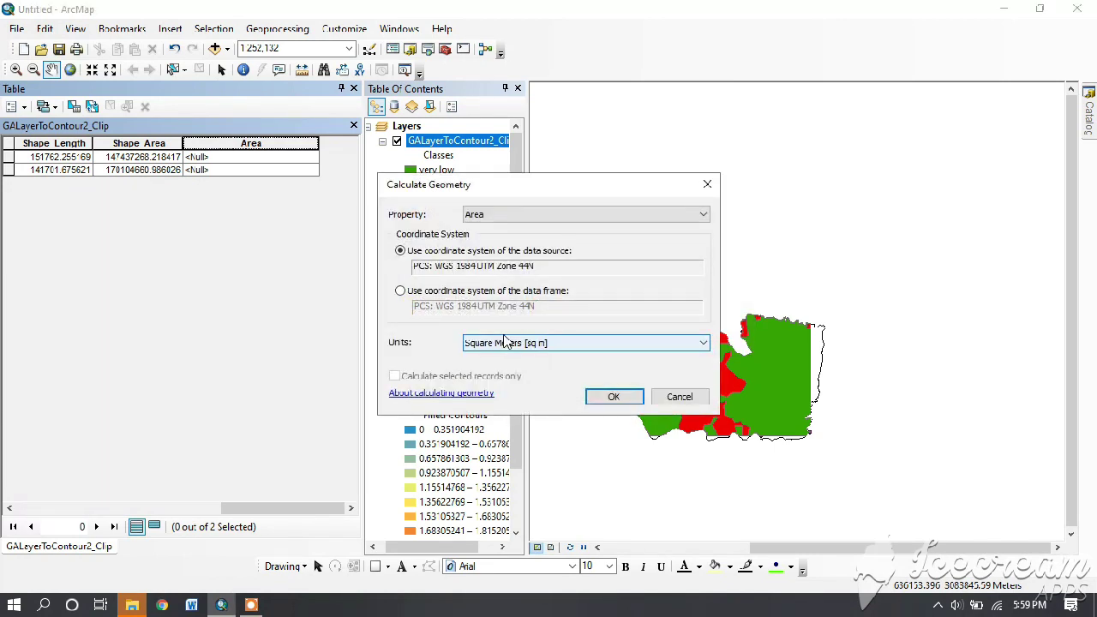
click(583, 345)
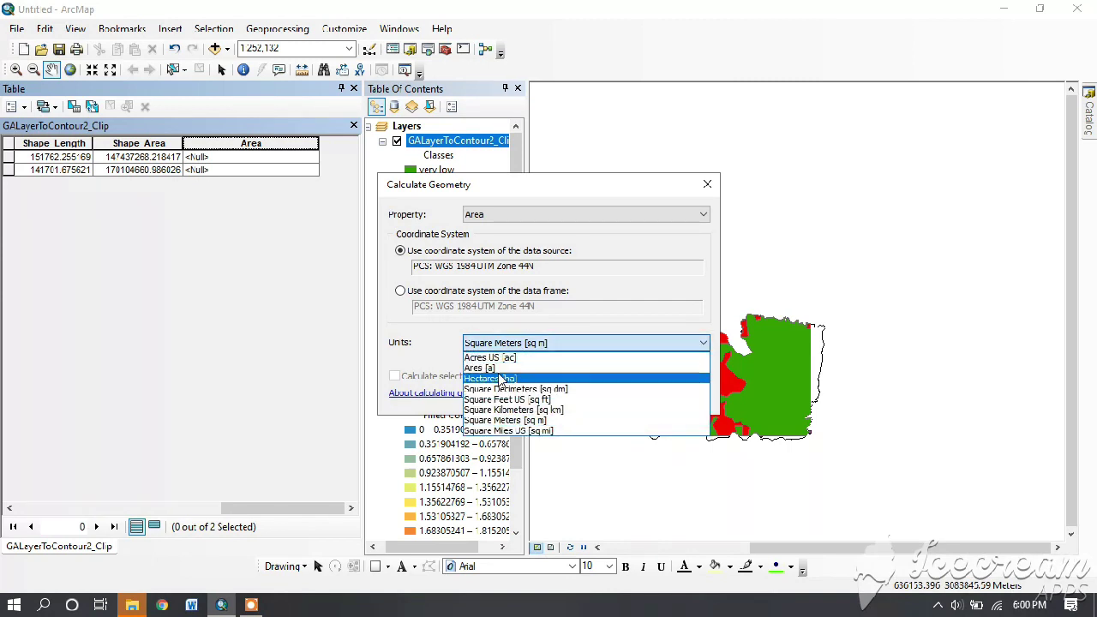
click(497, 378)
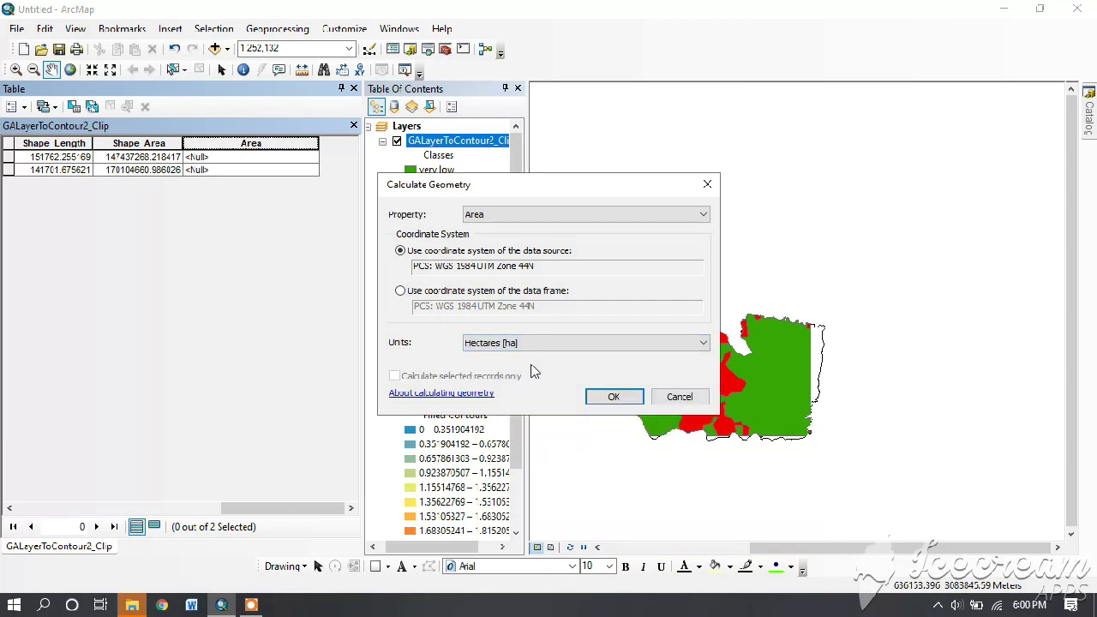
click(606, 401)
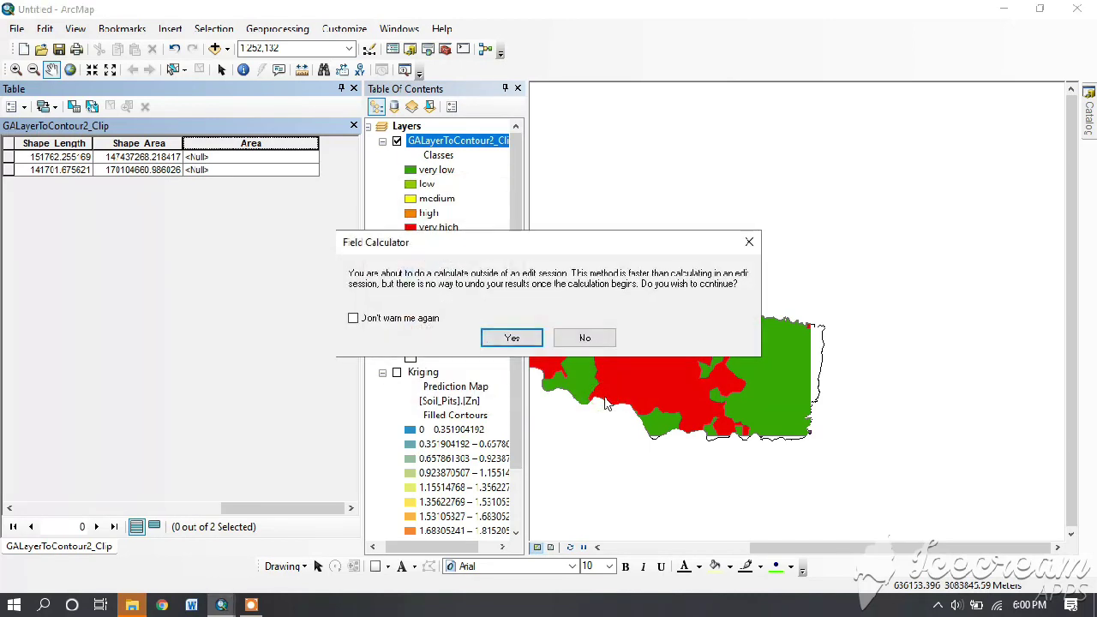
click(512, 337)
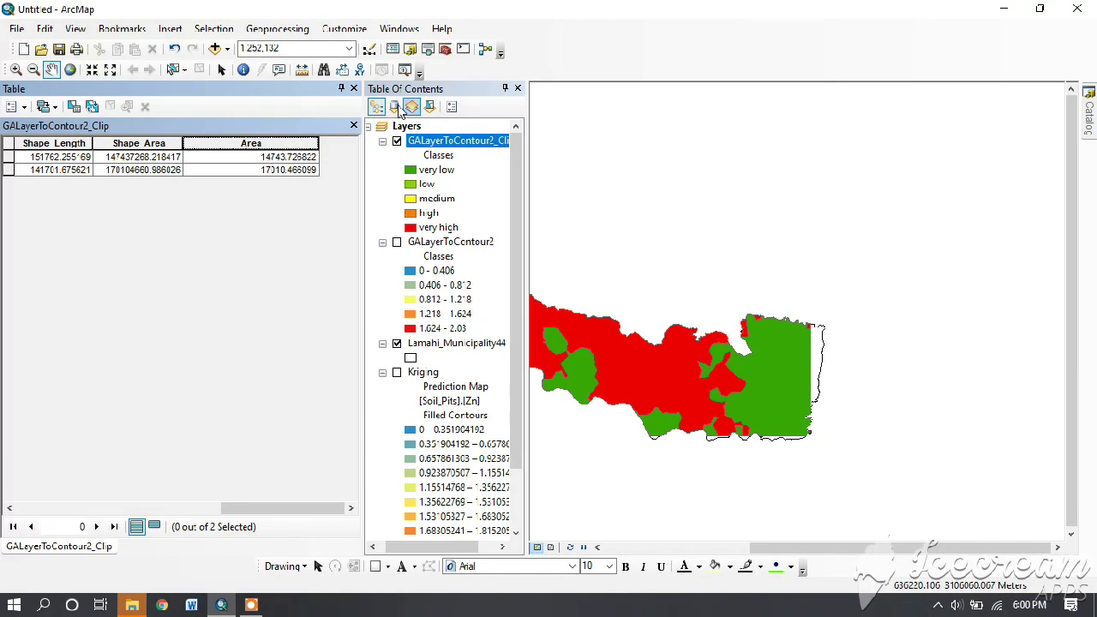
click(354, 89)
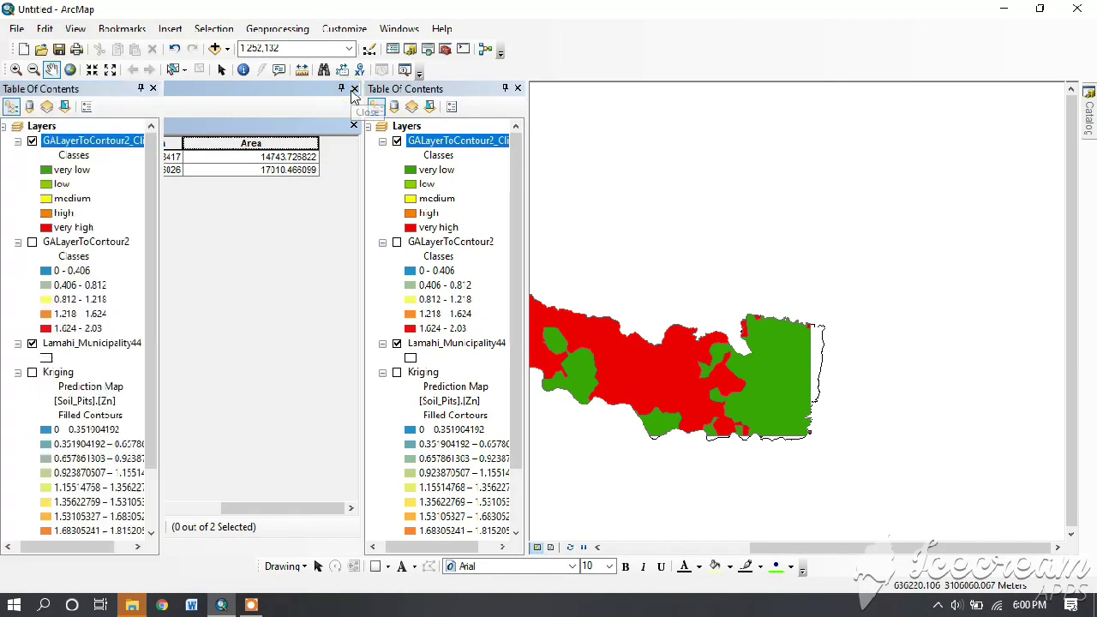